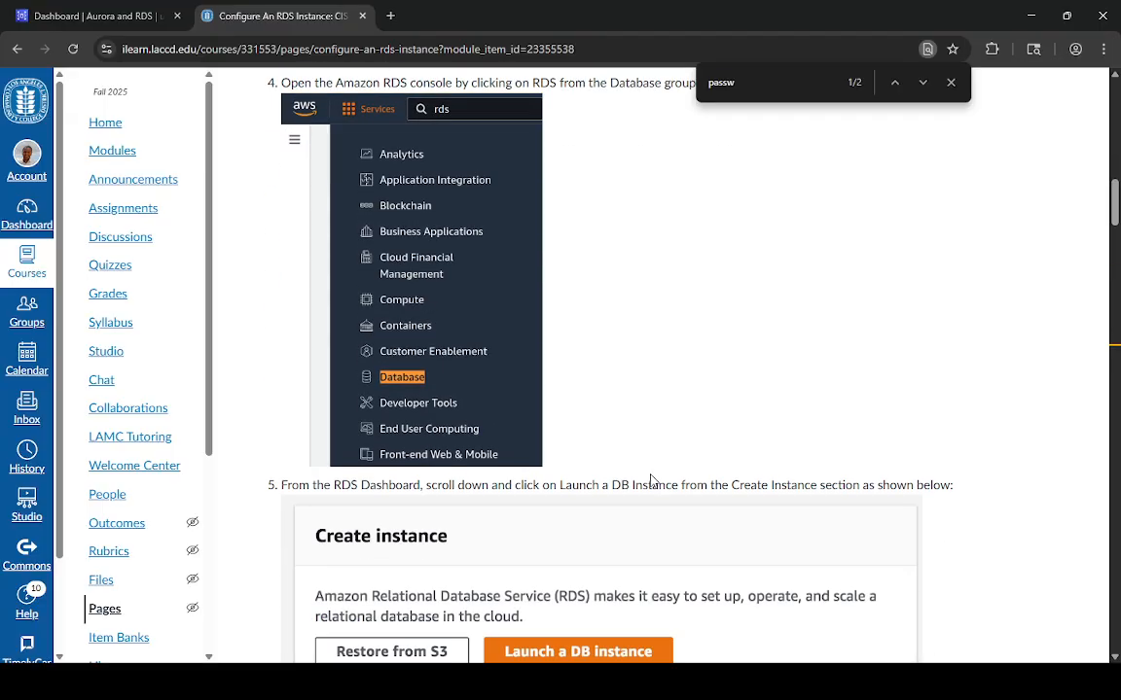
- Review the lab instructions for the engine, template, instance class and the DB identifier and credential settings
{"action": "scroll", "coordinate": [650, 493], "scroll_direction": "down", "scroll_amount": 4}
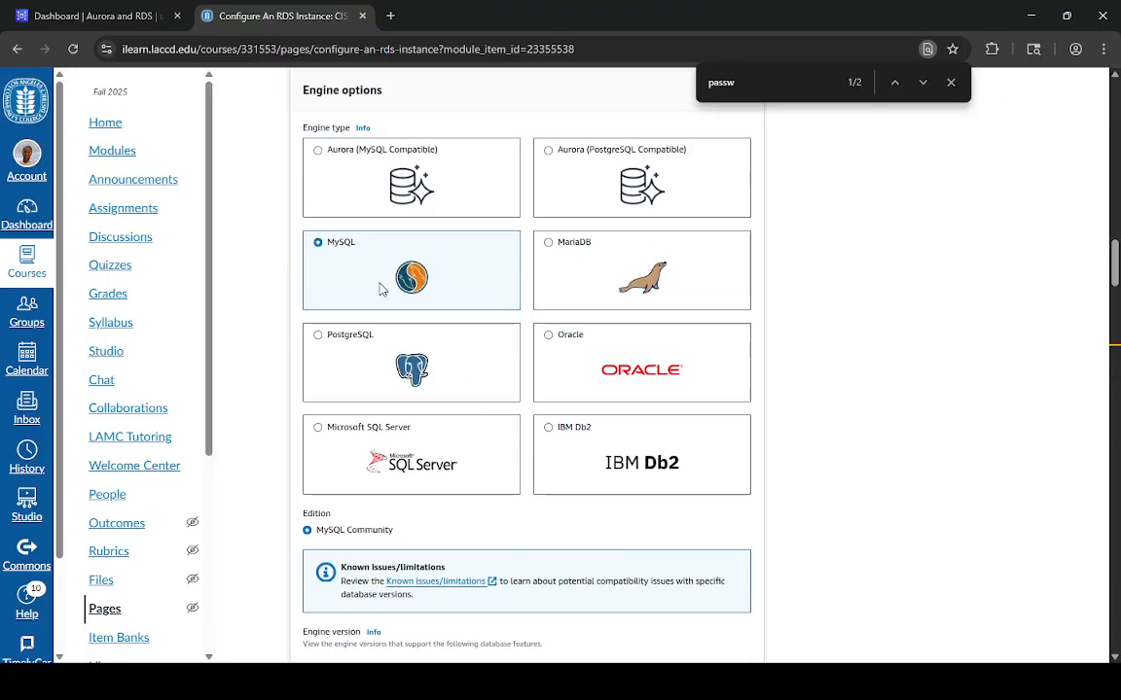
{"action": "scroll", "coordinate": [560, 471], "scroll_direction": "down", "scroll_amount": 6}
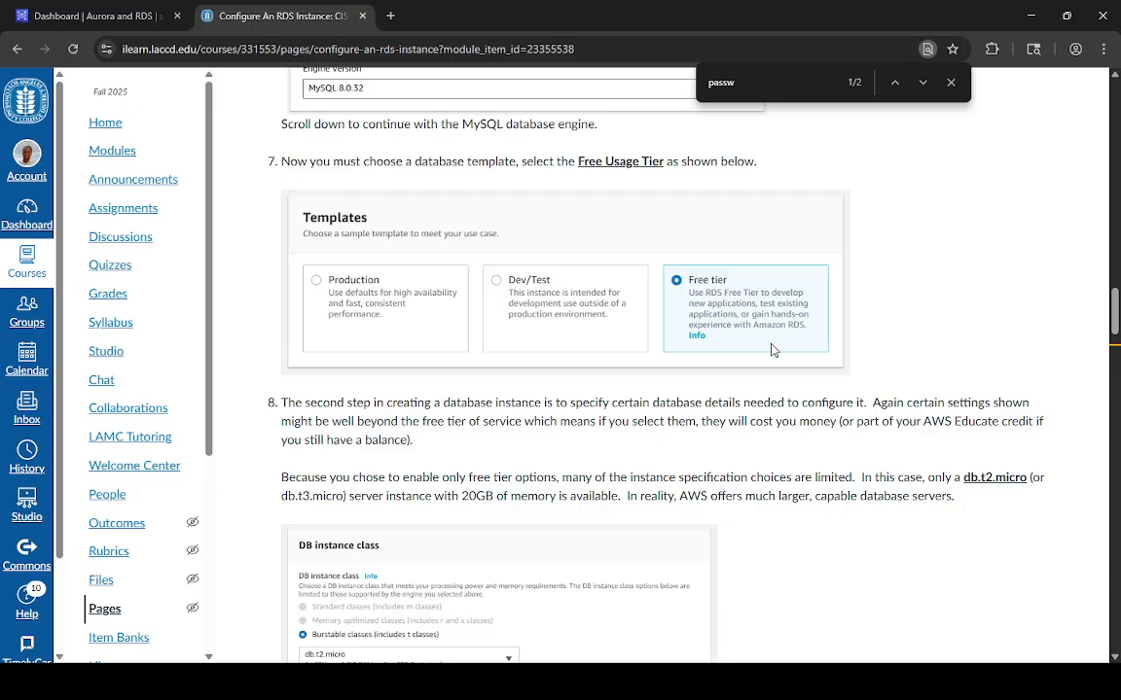
{"action": "scroll", "coordinate": [768, 351], "scroll_direction": "down", "scroll_amount": 3}
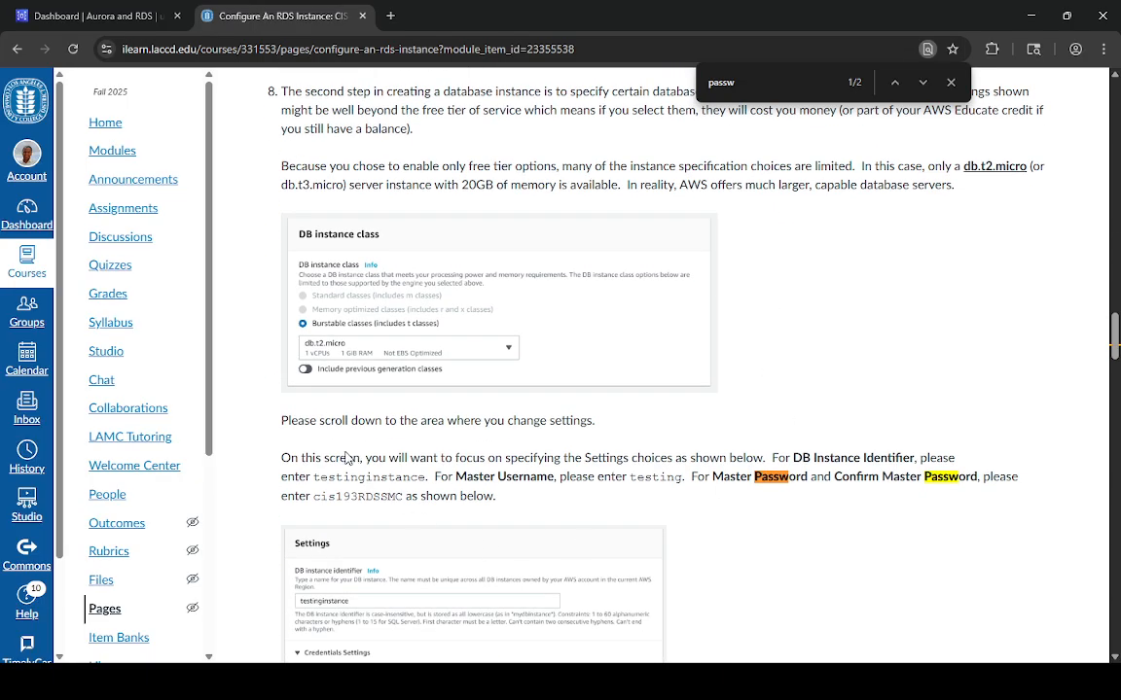
{"action": "left_click_drag", "start_coordinate": [277, 458], "coordinate": [545, 526]}
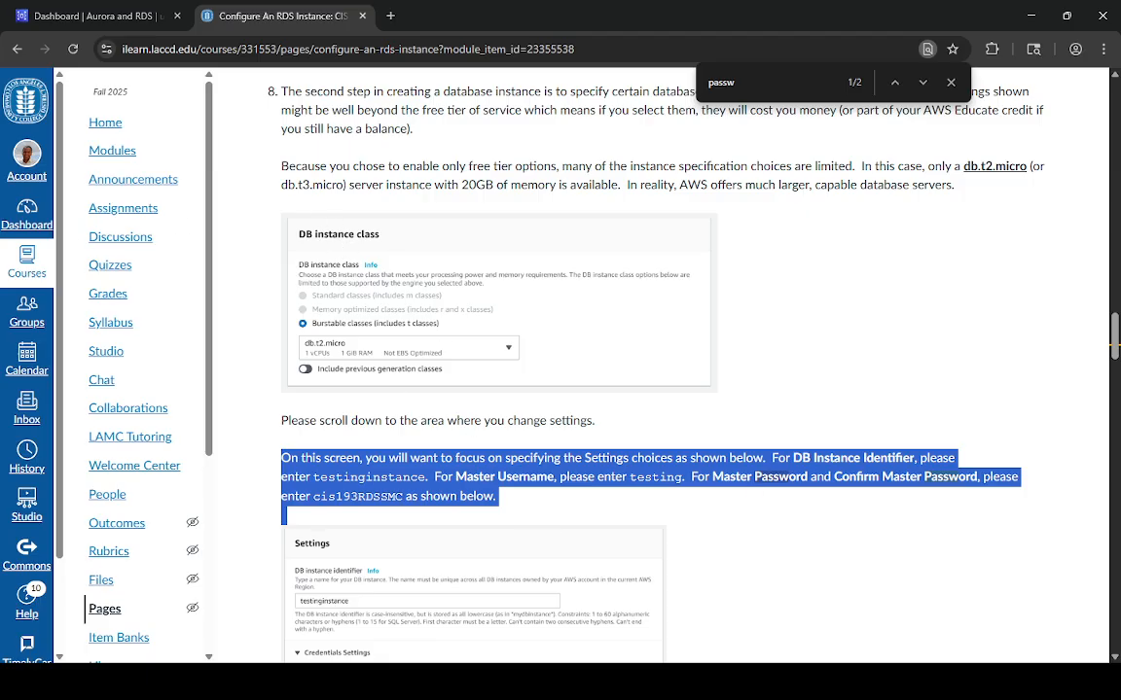
- Switch to the Amazon RDS console, start creating a database and choose MySQL as the engine type
{"action": "left_click", "coordinate": [86, 15]}
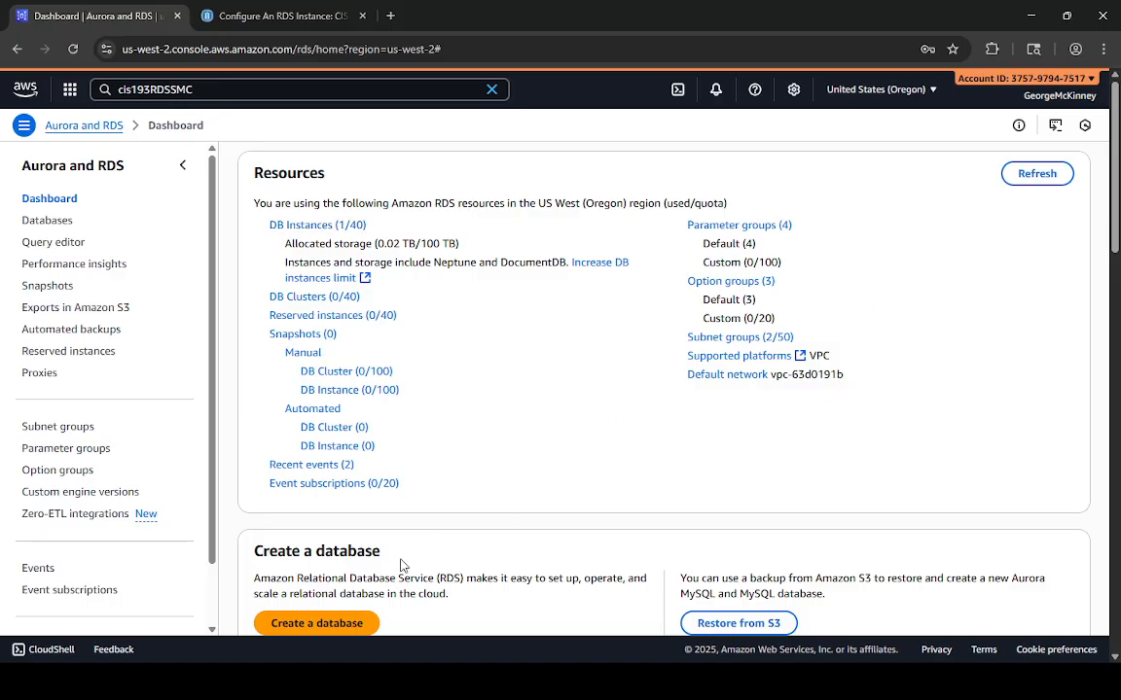
{"action": "left_click", "coordinate": [338, 625]}
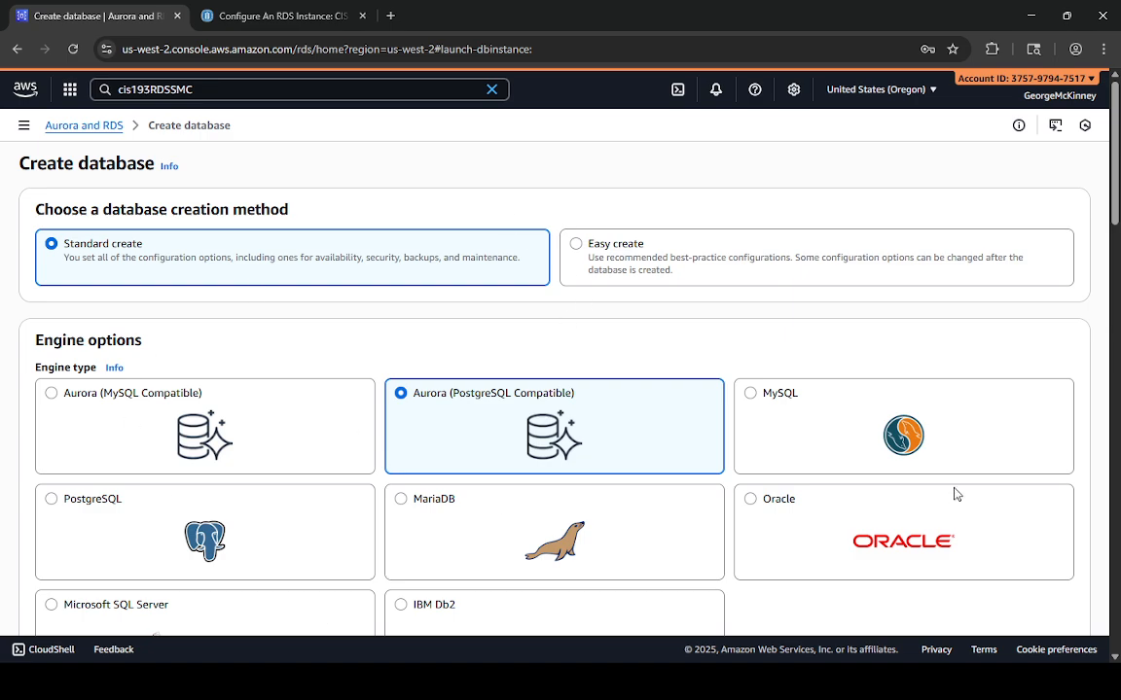
{"action": "left_click", "coordinate": [750, 393]}
- Choose the Free tier template for the new MySQL database
{"action": "scroll", "coordinate": [405, 430], "scroll_direction": "down", "scroll_amount": 4}
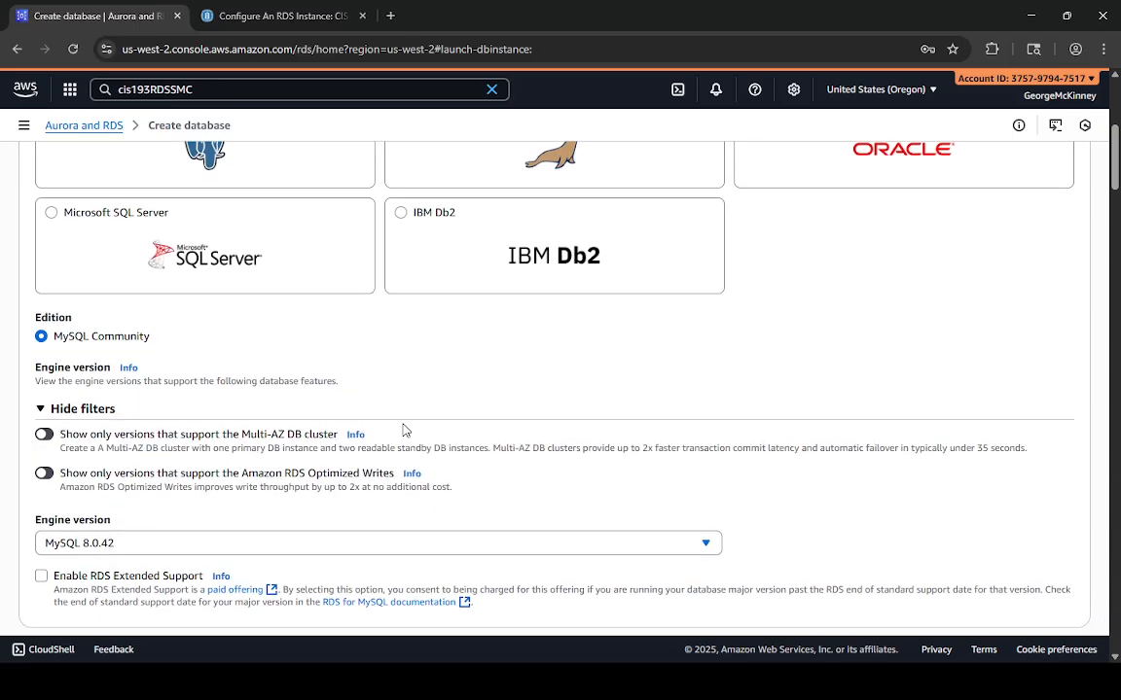
{"action": "scroll", "coordinate": [405, 430], "scroll_direction": "down", "scroll_amount": 1}
{"action": "scroll", "coordinate": [113, 375], "scroll_direction": "down", "scroll_amount": 3}
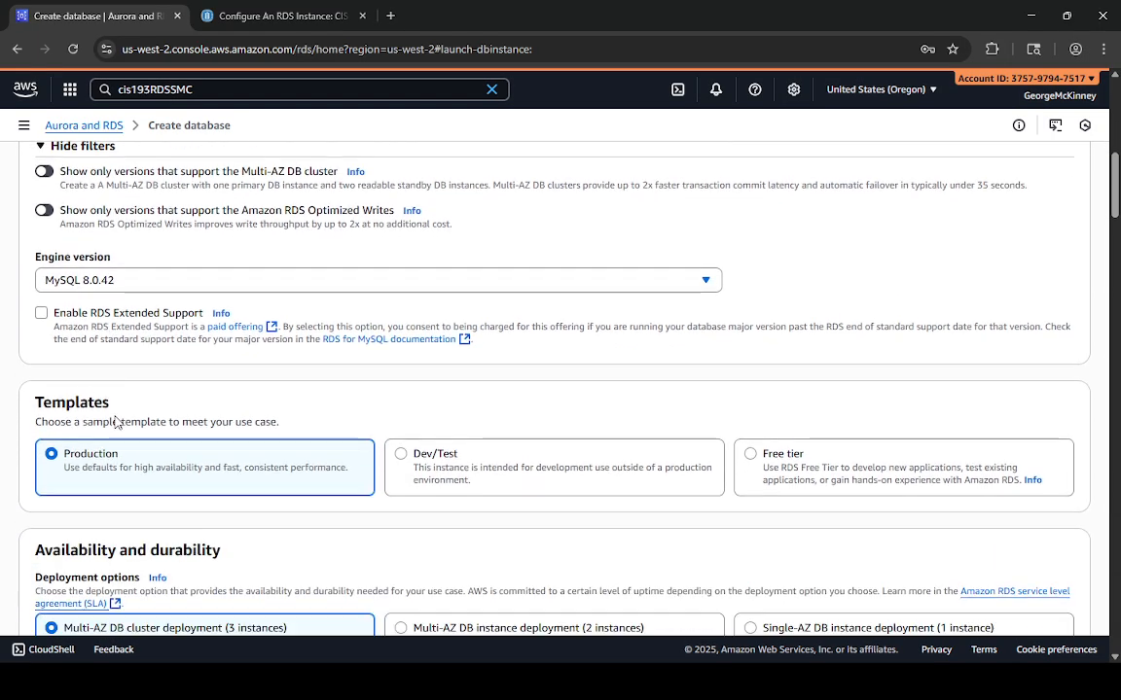
{"action": "left_click", "coordinate": [784, 339]}
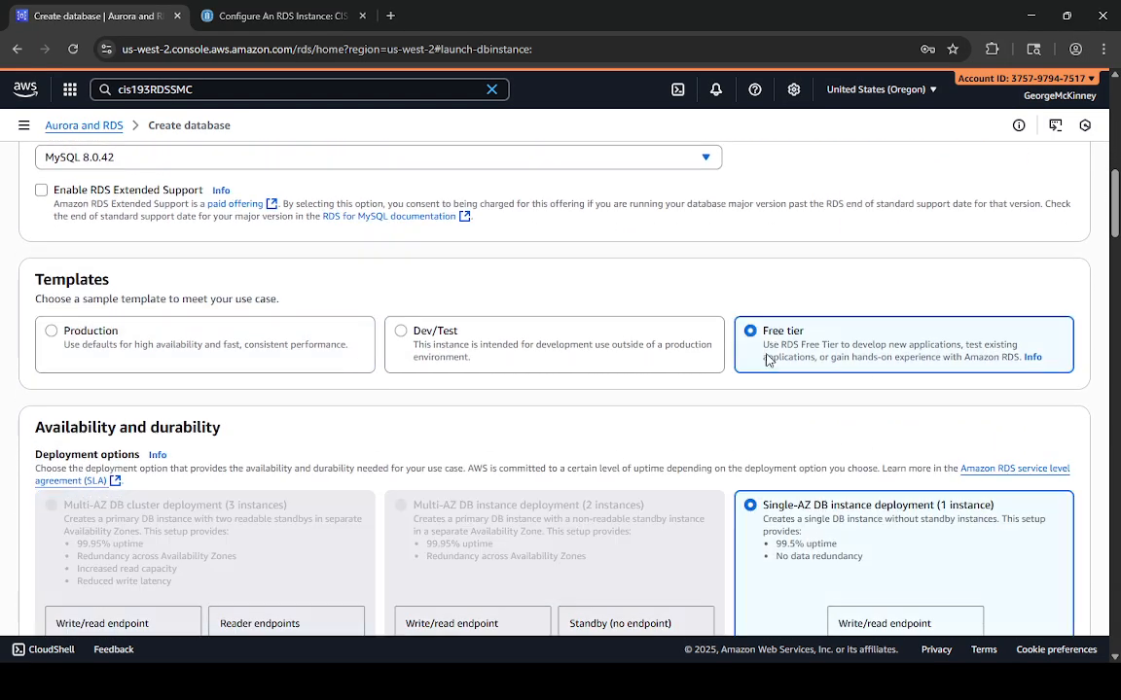
- Copy testinginstance from the lab instructions and set it as the DB instance identifier
{"action": "scroll", "coordinate": [719, 408], "scroll_direction": "down", "scroll_amount": 3}
{"action": "scroll", "coordinate": [755, 468], "scroll_direction": "down", "scroll_amount": 3}
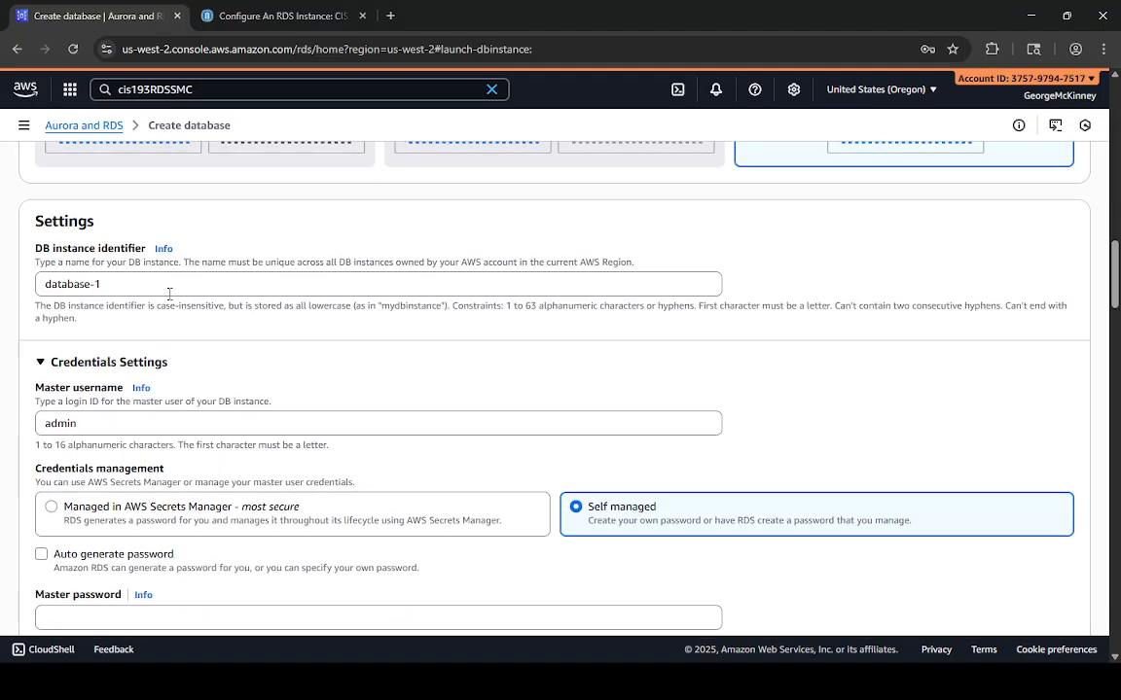
{"action": "left_click", "coordinate": [280, 17]}
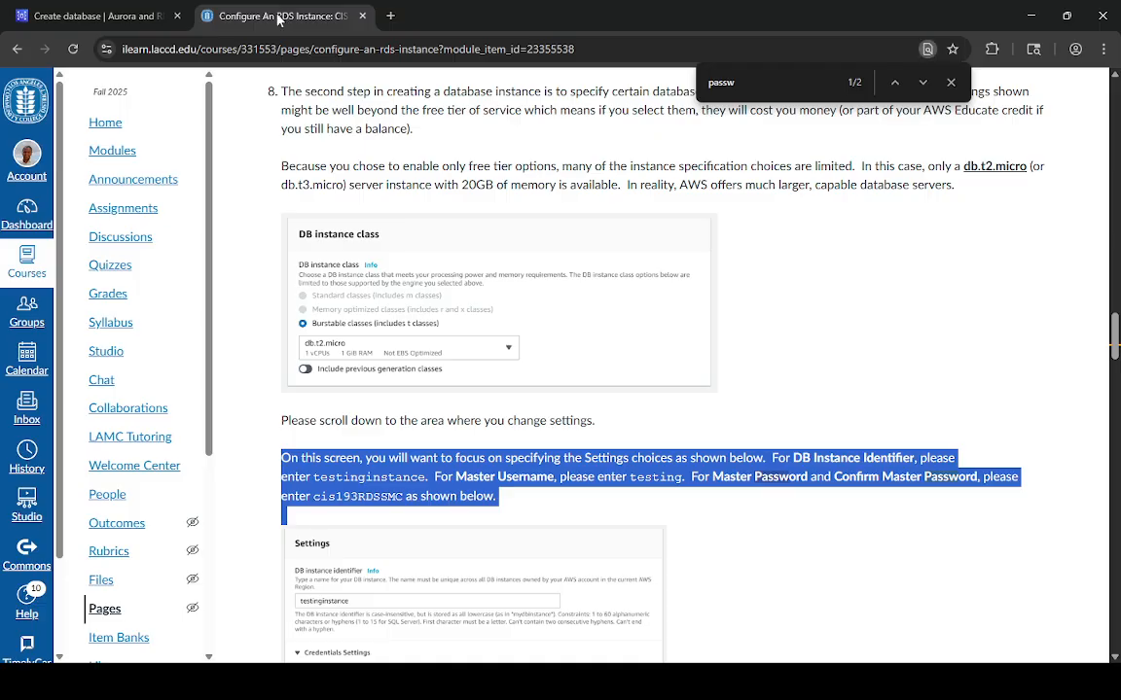
{"action": "left_click", "coordinate": [880, 482]}
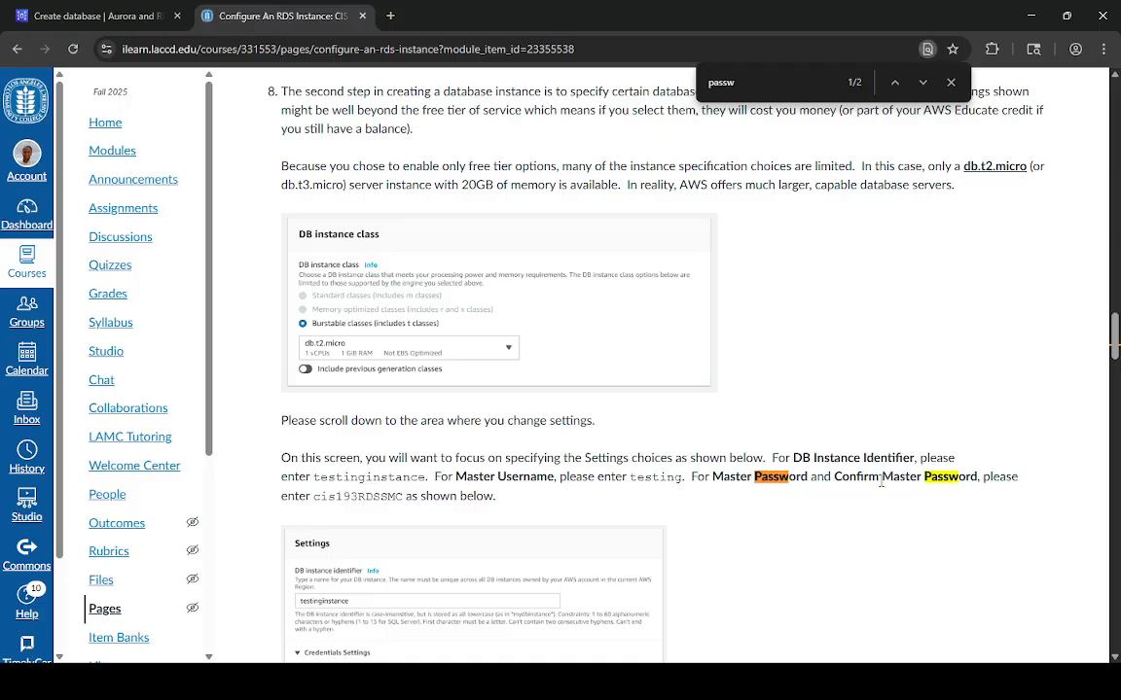
{"action": "double_click", "coordinate": [383, 477]}
{"action": "key", "text": "ctrl+c"}
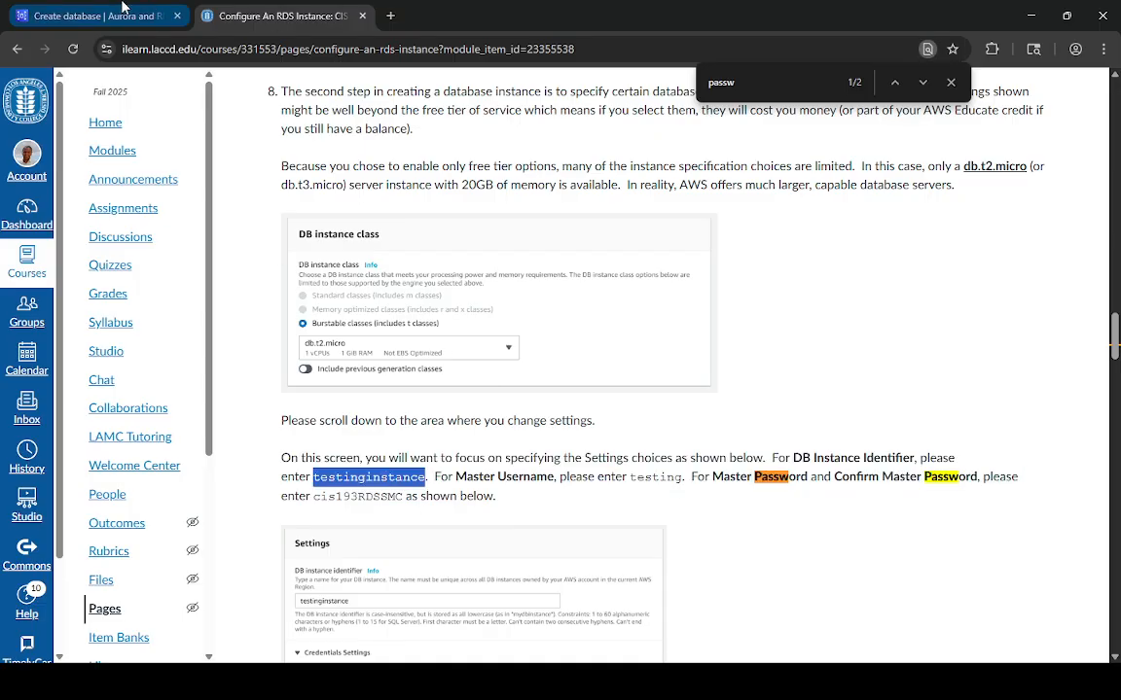
{"action": "left_click", "coordinate": [92, 16]}
{"action": "left_click_drag", "start_coordinate": [130, 428], "coordinate": [42, 413]}
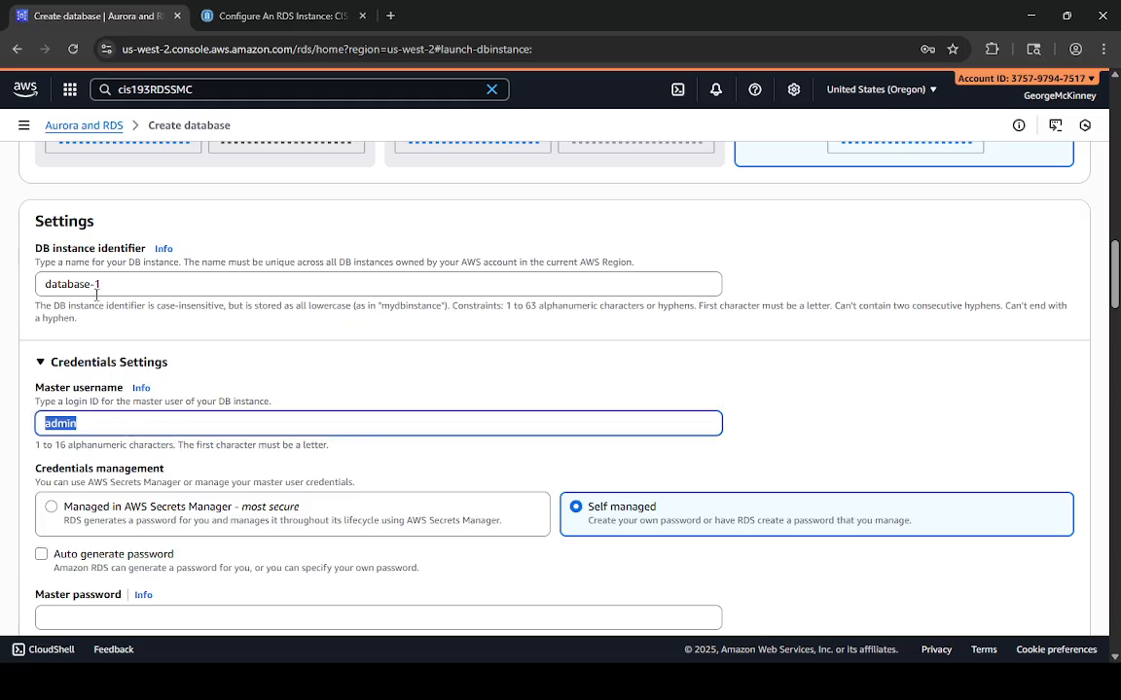
{"action": "left_click_drag", "start_coordinate": [102, 286], "coordinate": [2, 288]}
{"action": "key", "text": "ctrl+v"}
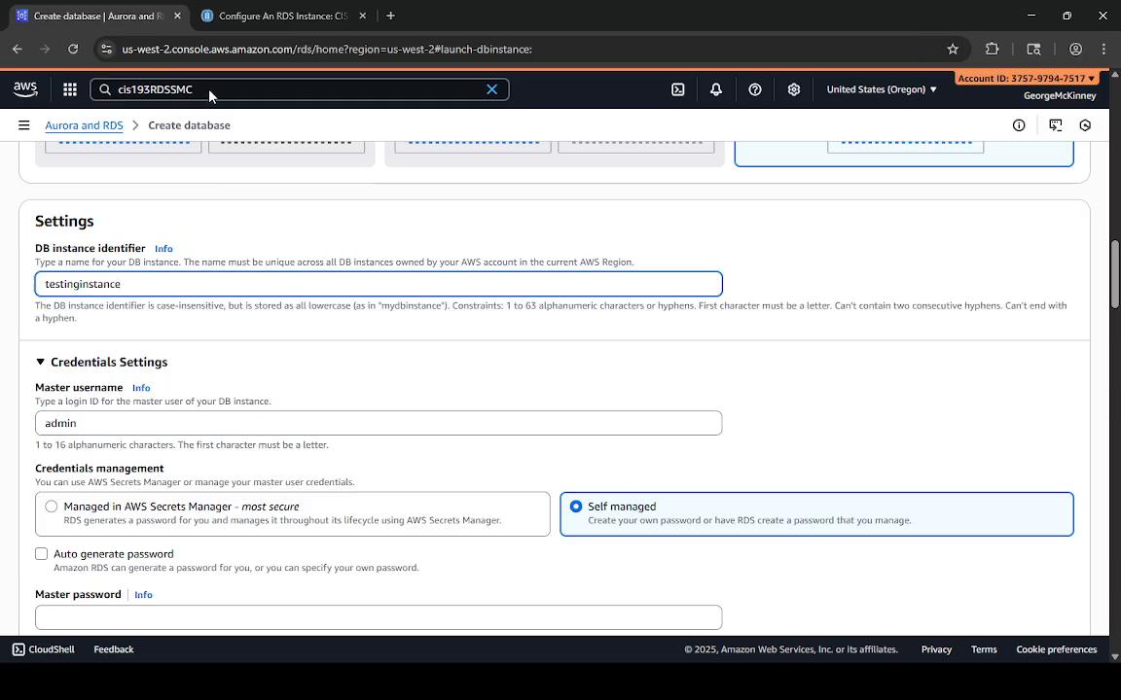
- Copy testing from the lab instructions and set it as the master username
{"action": "left_click", "coordinate": [277, 15]}
{"action": "left_click", "coordinate": [629, 475]}
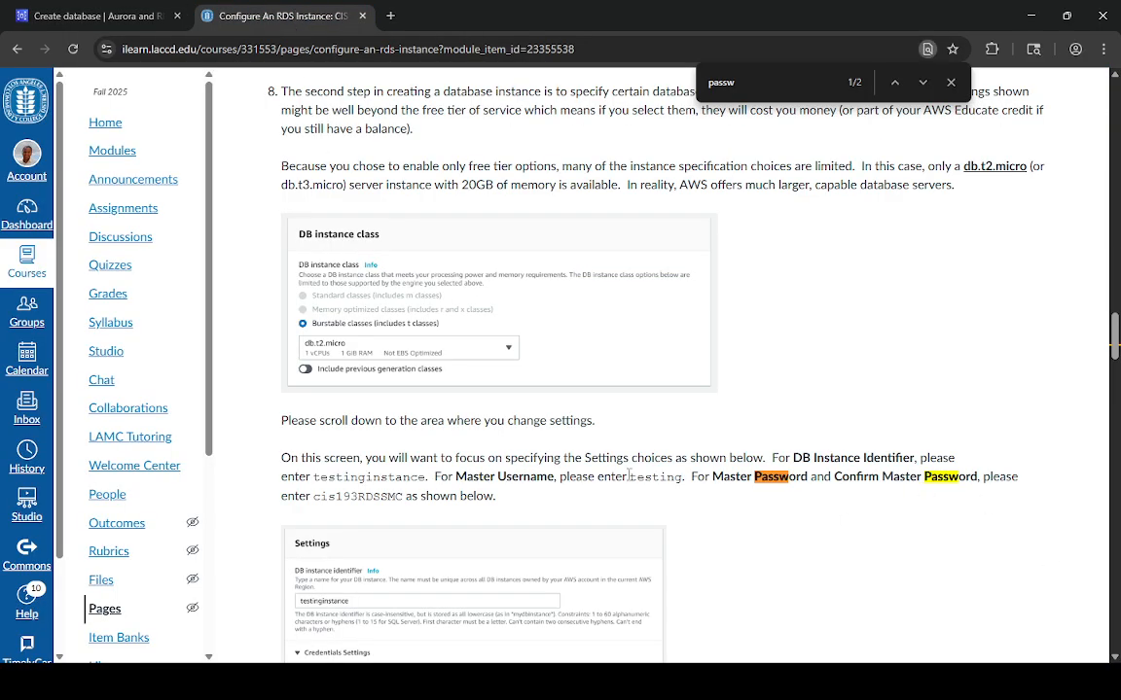
{"action": "double_click", "coordinate": [653, 476]}
{"action": "key", "text": "ctrl+c"}
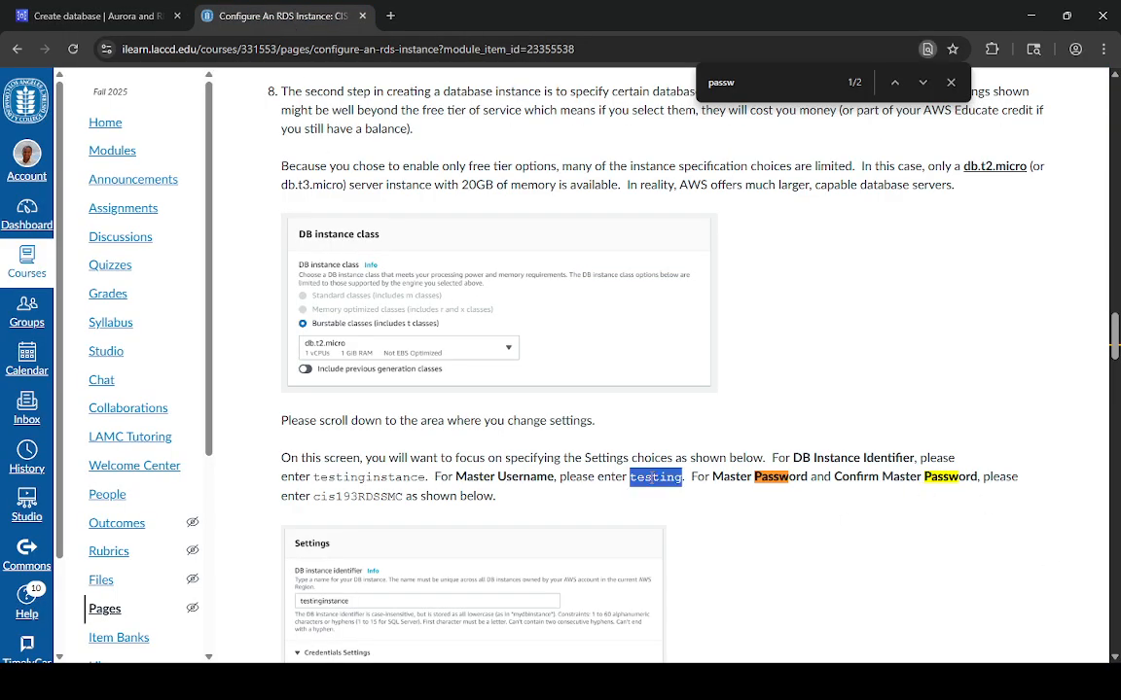
{"action": "left_click", "coordinate": [107, 15]}
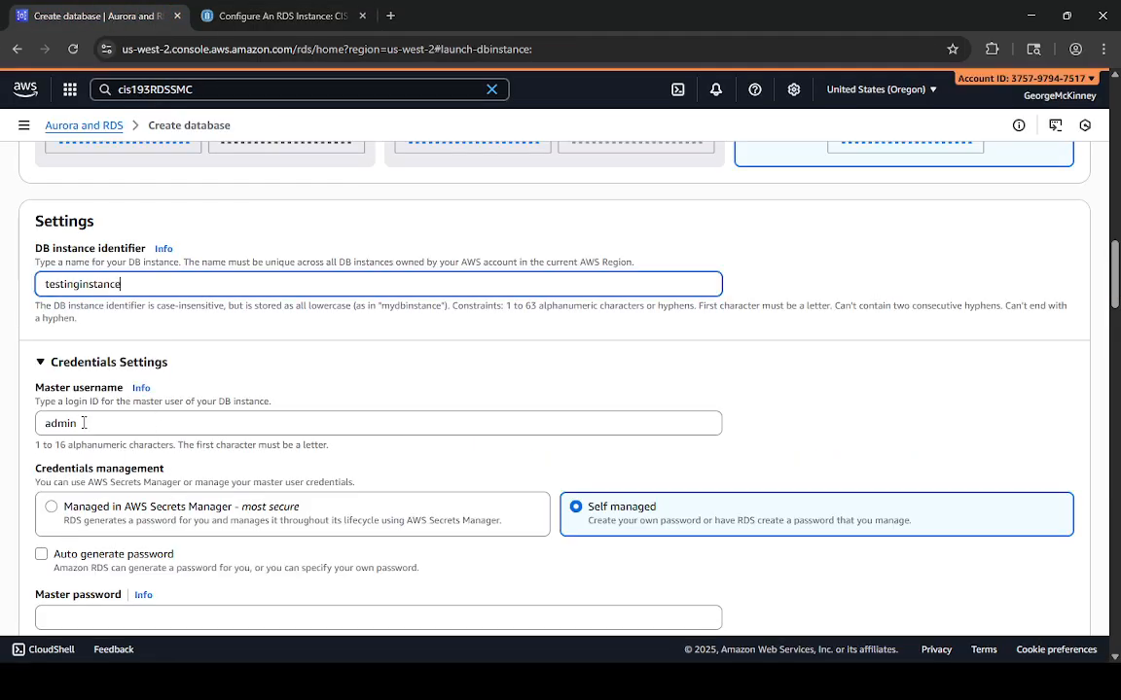
{"action": "left_click_drag", "start_coordinate": [84, 423], "coordinate": [14, 425]}
{"action": "key", "text": "ctrl+v"}
- Copy the master password from the lab instructions and enter it in the master password and confirmation fields
{"action": "left_click", "coordinate": [277, 15]}
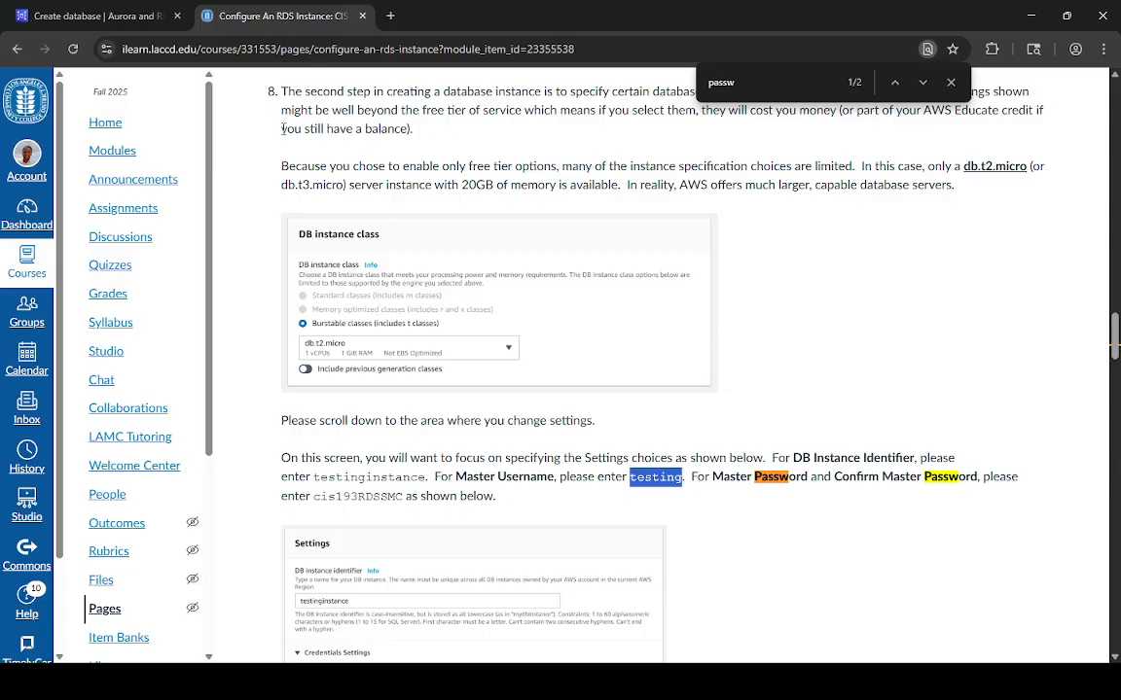
{"action": "left_click_drag", "start_coordinate": [691, 477], "coordinate": [496, 497]}
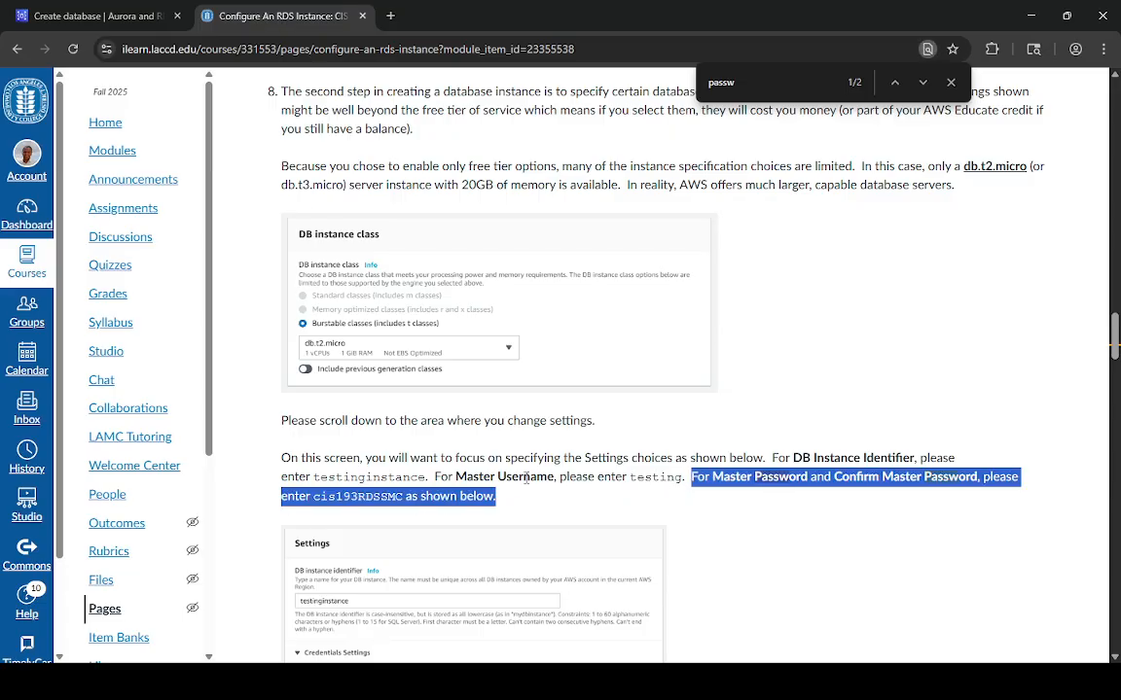
{"action": "left_click", "coordinate": [404, 496]}
{"action": "left_click_drag", "start_coordinate": [400, 496], "coordinate": [326, 496]}
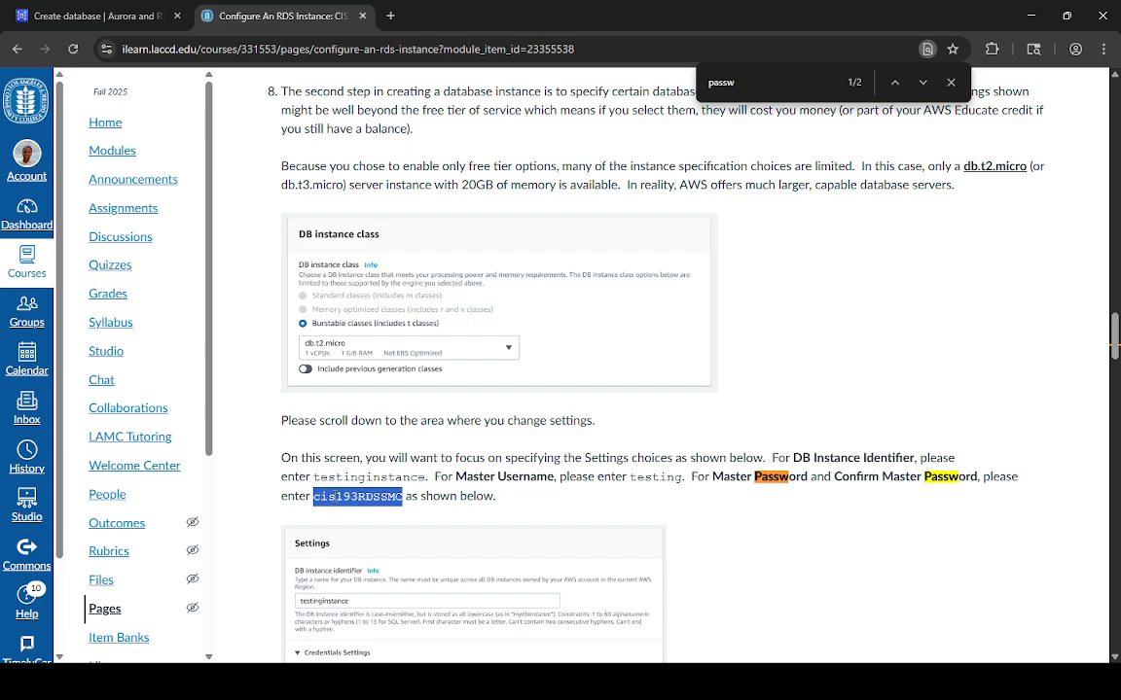
{"action": "left_click", "coordinate": [97, 15]}
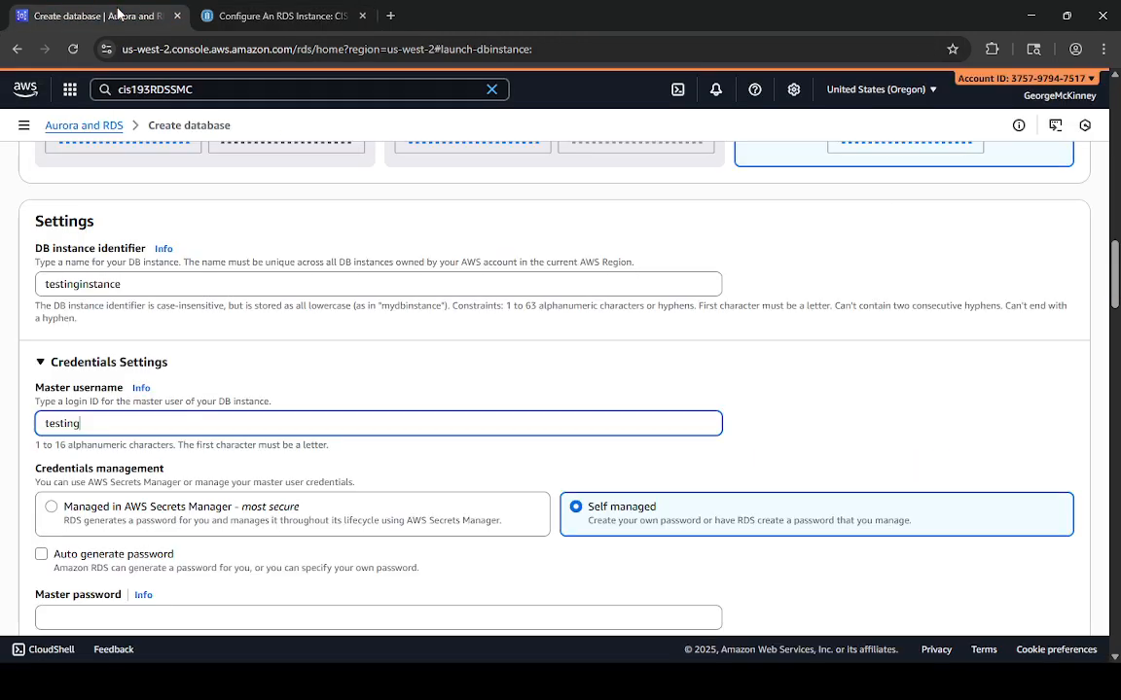
{"action": "left_click", "coordinate": [180, 94]}
{"action": "left_click", "coordinate": [910, 233]}
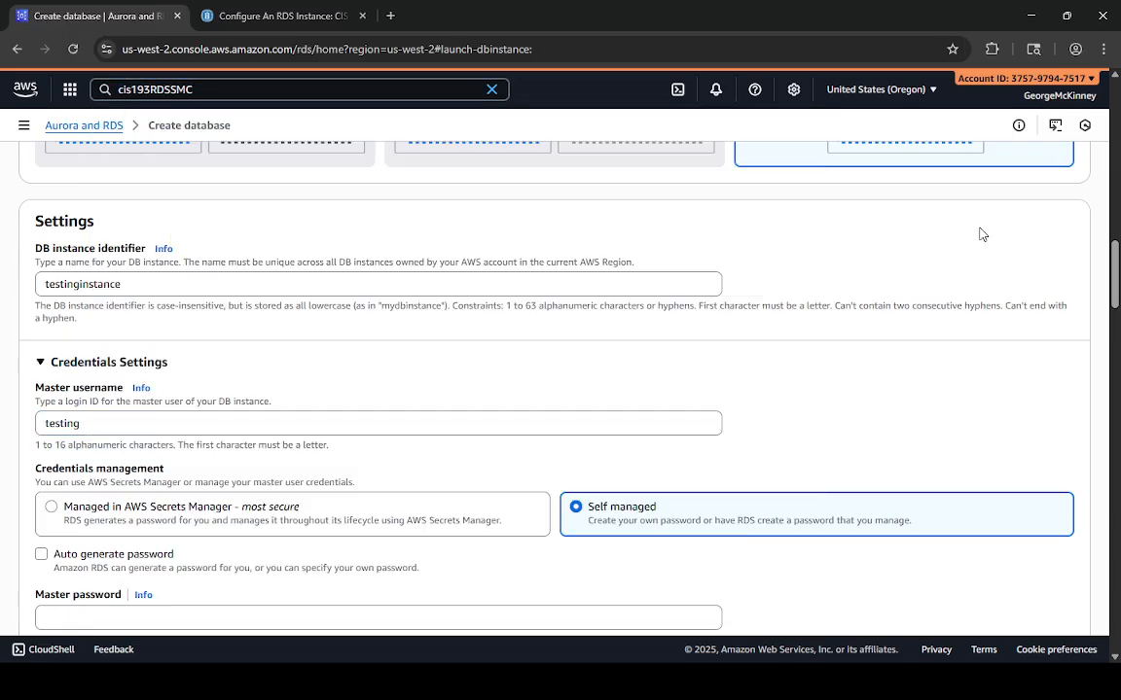
{"action": "left_click", "coordinate": [114, 614]}
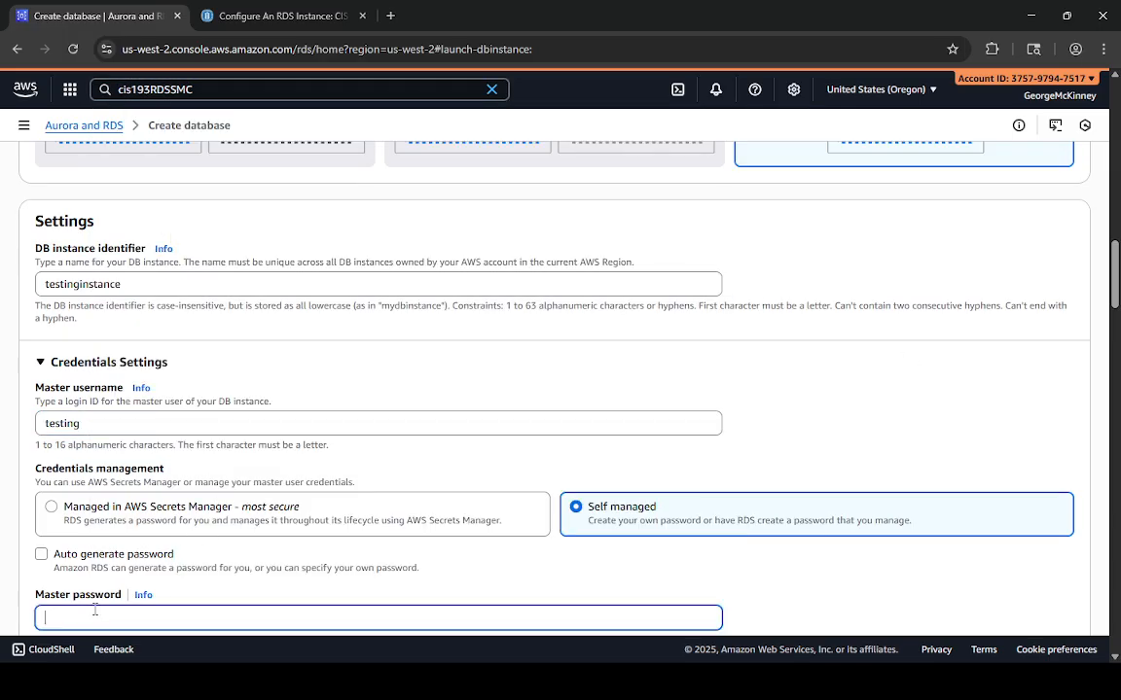
{"action": "key", "text": "ctrl+v"}
{"action": "scroll", "coordinate": [163, 555], "scroll_direction": "down", "scroll_amount": 3}
{"action": "left_click", "coordinate": [159, 393]}
{"action": "key", "text": "ctrl+v"}
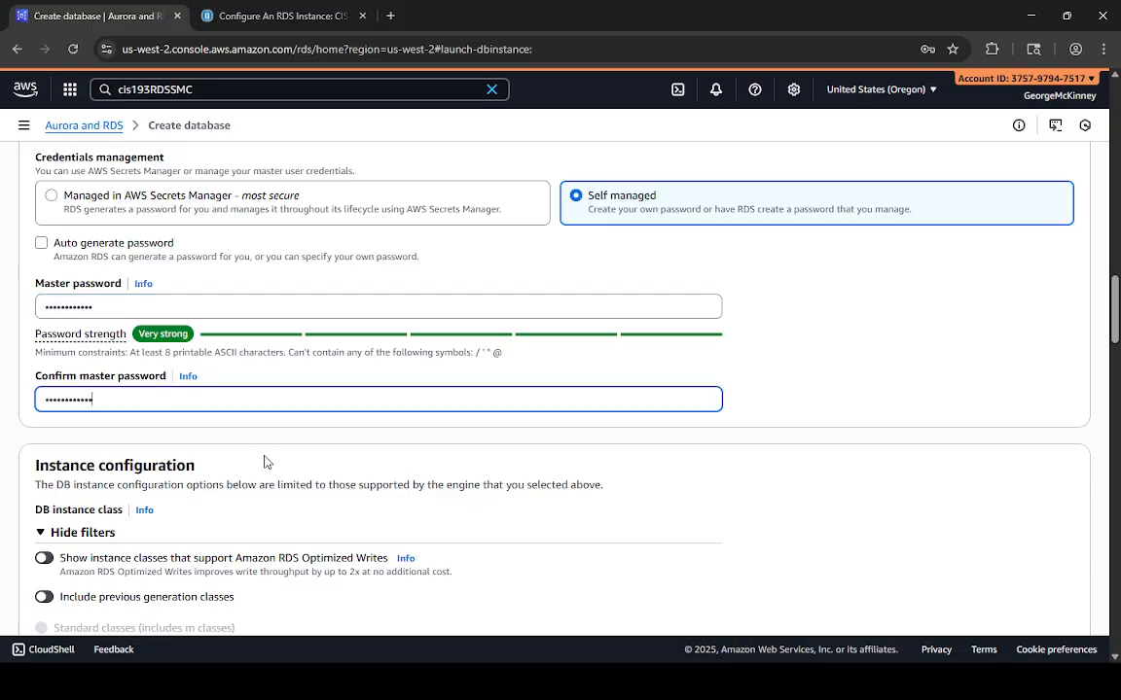
- Expand the additional storage configuration and disable storage autoscaling
{"action": "scroll", "coordinate": [275, 510], "scroll_direction": "down", "scroll_amount": 3}
{"action": "scroll", "coordinate": [276, 510], "scroll_direction": "up", "scroll_amount": 1}
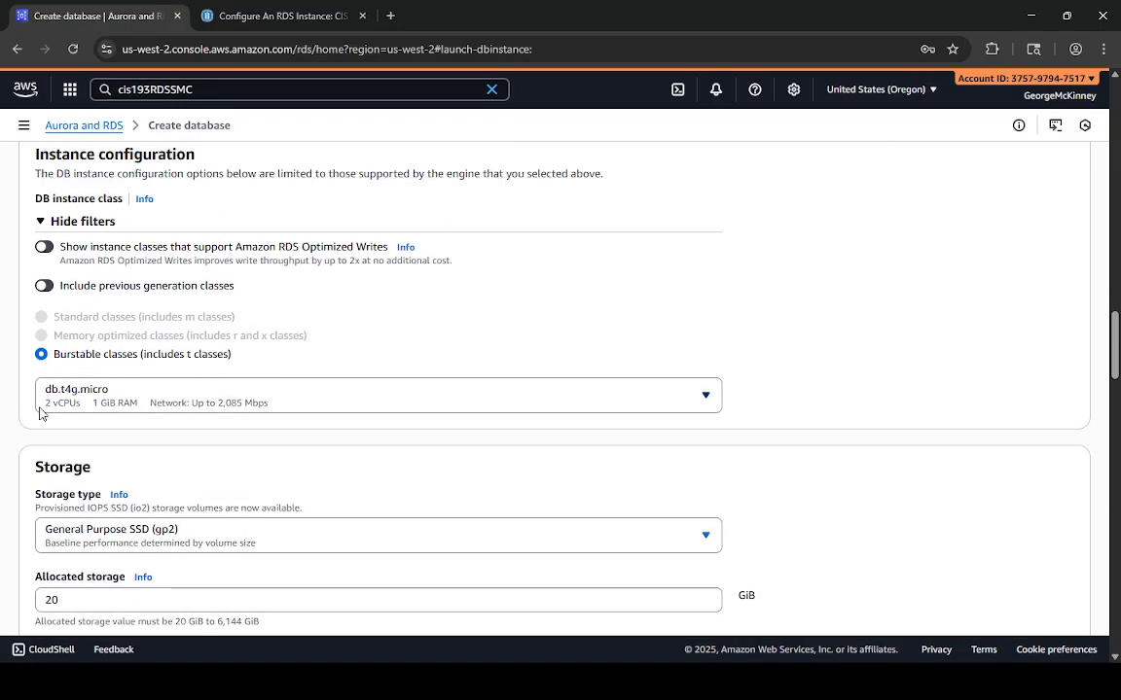
{"action": "scroll", "coordinate": [117, 444], "scroll_direction": "down", "scroll_amount": 3}
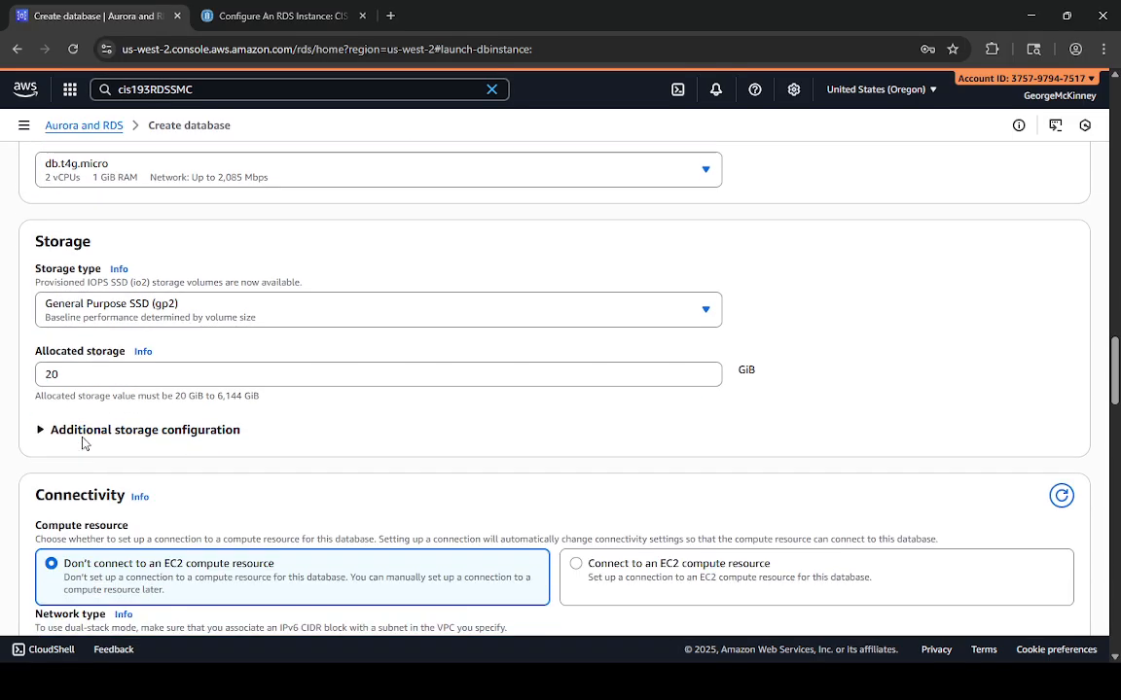
{"action": "scroll", "coordinate": [59, 418], "scroll_direction": "up", "scroll_amount": 1}
{"action": "scroll", "coordinate": [88, 457], "scroll_direction": "down", "scroll_amount": 1}
{"action": "scroll", "coordinate": [94, 468], "scroll_direction": "down", "scroll_amount": 1}
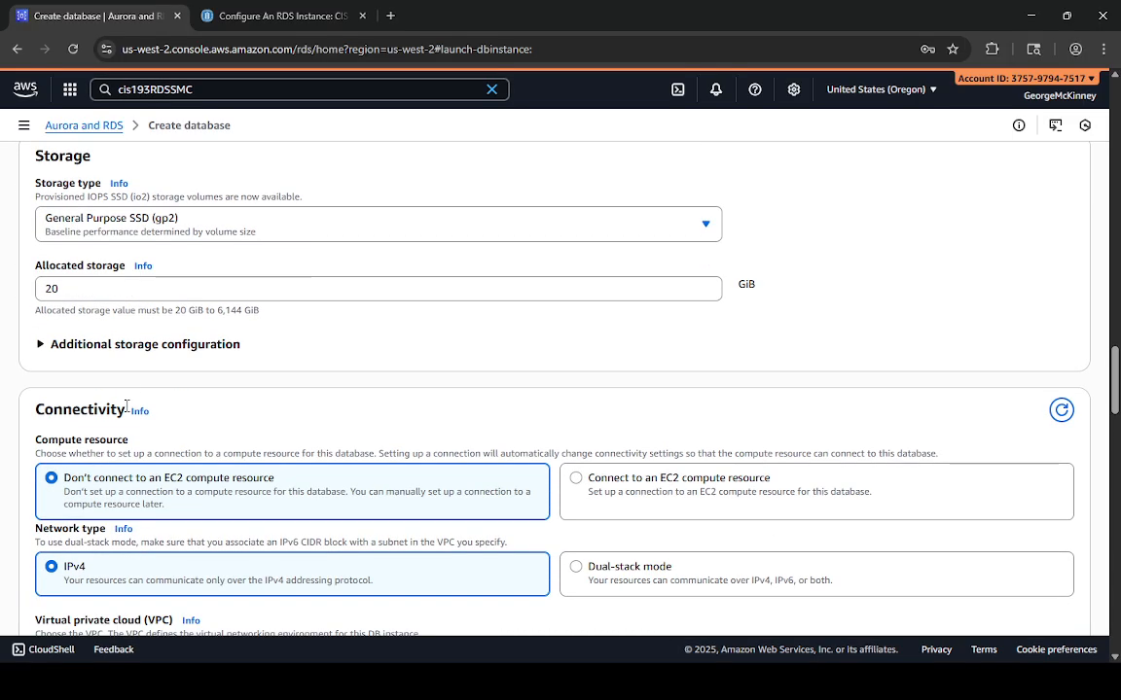
{"action": "left_click", "coordinate": [137, 346]}
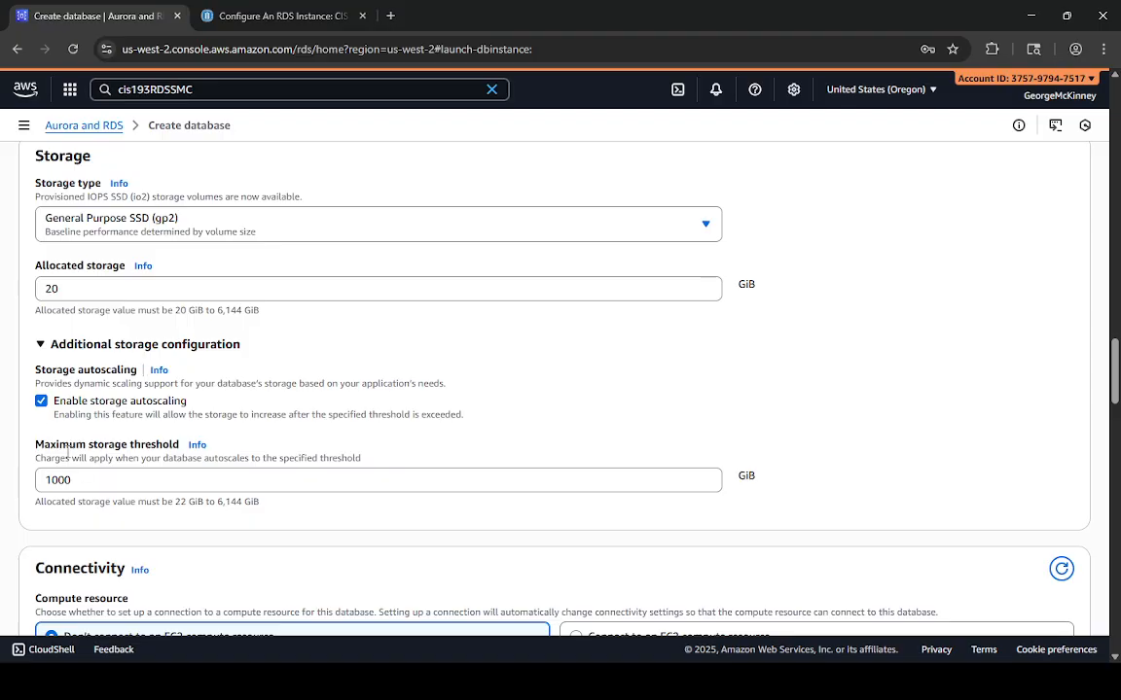
{"action": "left_click", "coordinate": [41, 402]}
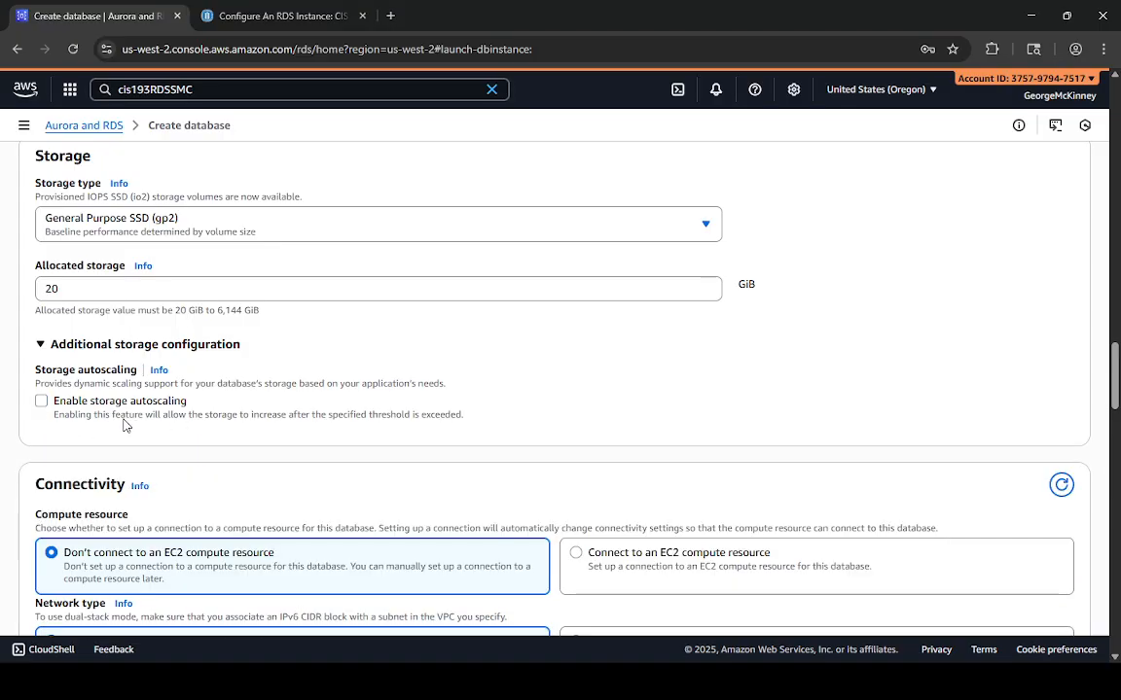
- Set public access to Yes in the database's connectivity settings
{"action": "scroll", "coordinate": [125, 425], "scroll_direction": "down", "scroll_amount": 3}
{"action": "scroll", "coordinate": [123, 443], "scroll_direction": "down", "scroll_amount": 1}
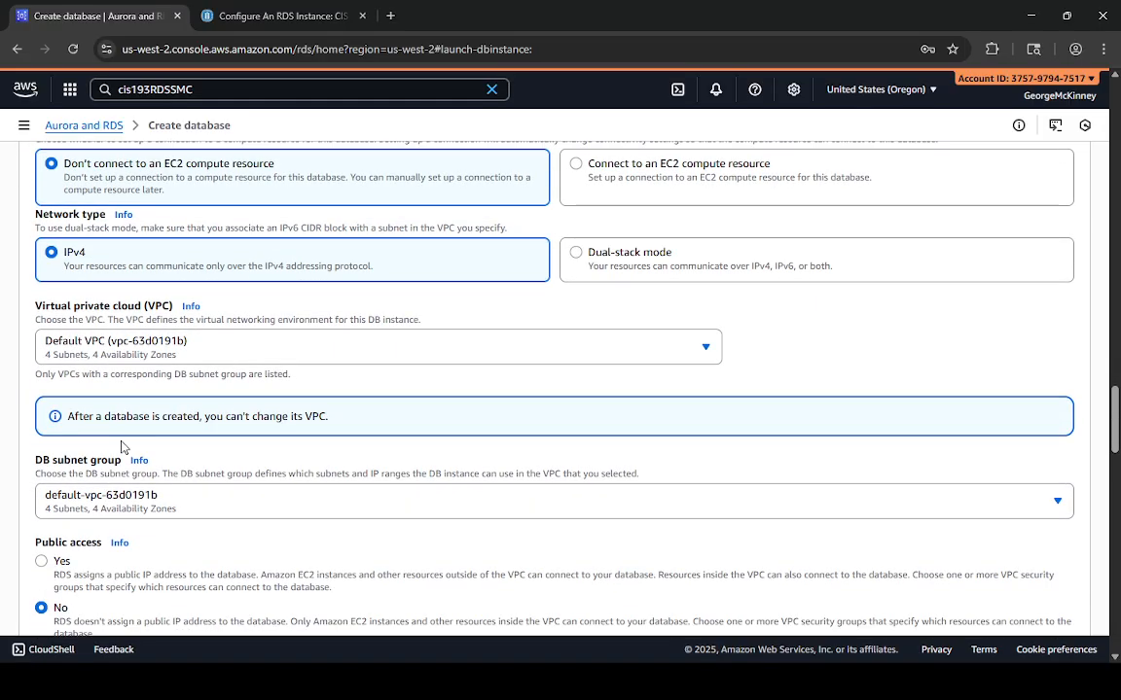
{"action": "scroll", "coordinate": [123, 443], "scroll_direction": "up", "scroll_amount": 1}
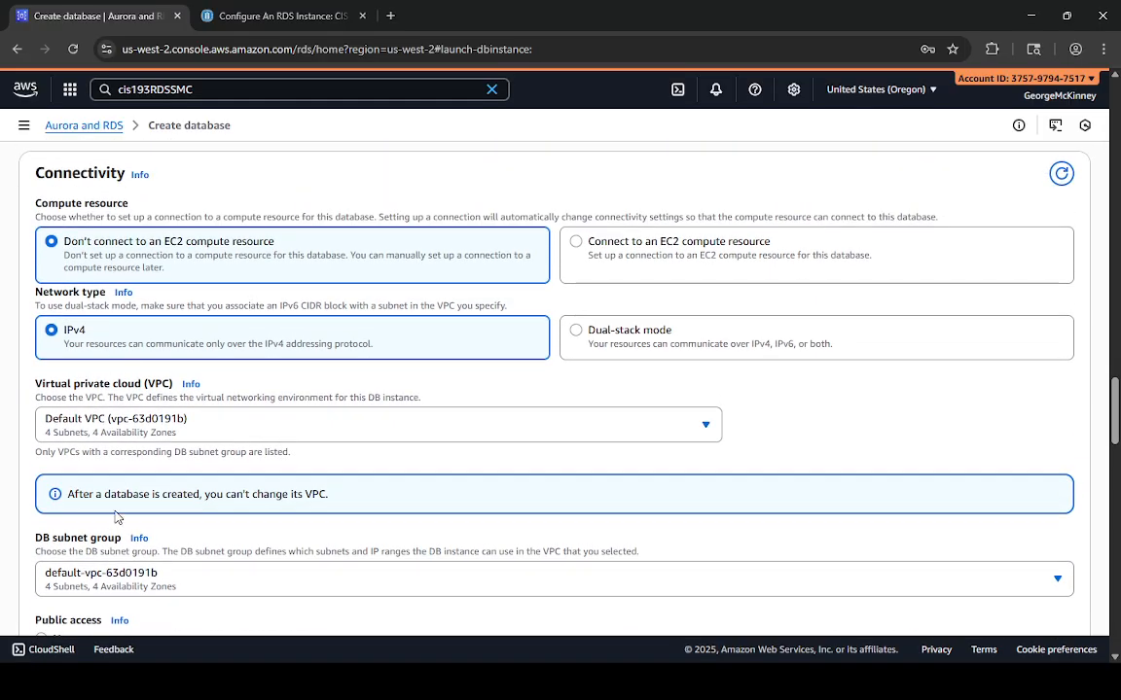
{"action": "scroll", "coordinate": [112, 471], "scroll_direction": "down", "scroll_amount": 3}
{"action": "scroll", "coordinate": [125, 522], "scroll_direction": "up", "scroll_amount": 1}
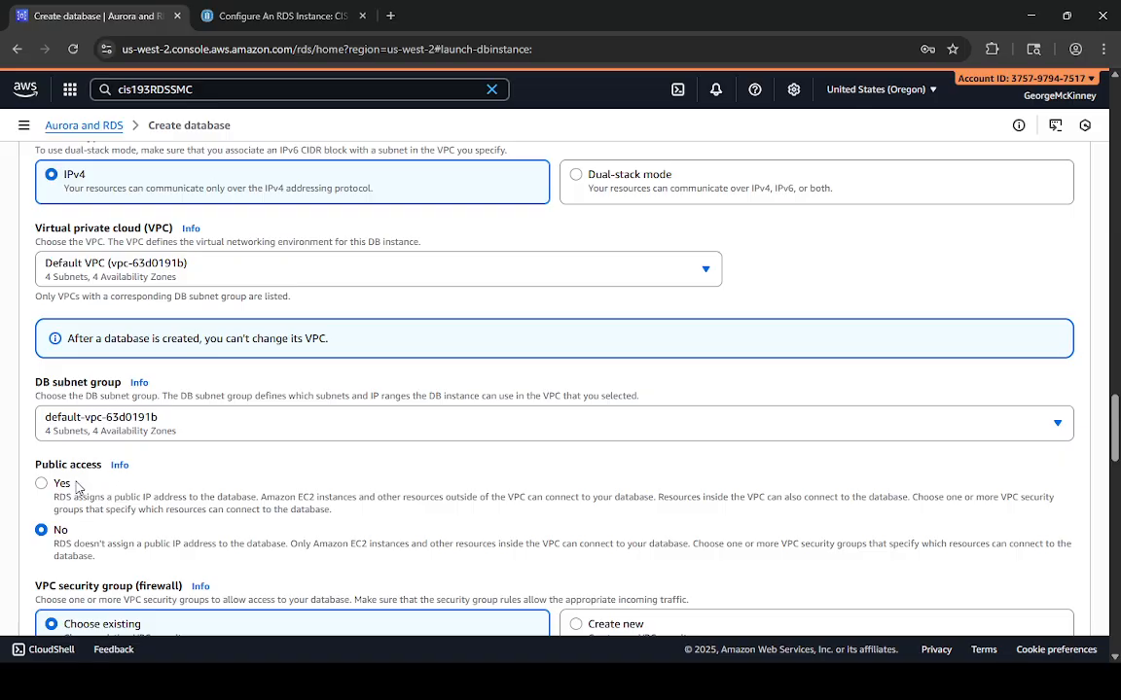
{"action": "left_click", "coordinate": [60, 489]}
- Choose to create a new VPC security group for the database and name it mysqlvpc1
{"action": "scroll", "coordinate": [613, 530], "scroll_direction": "down", "scroll_amount": 3}
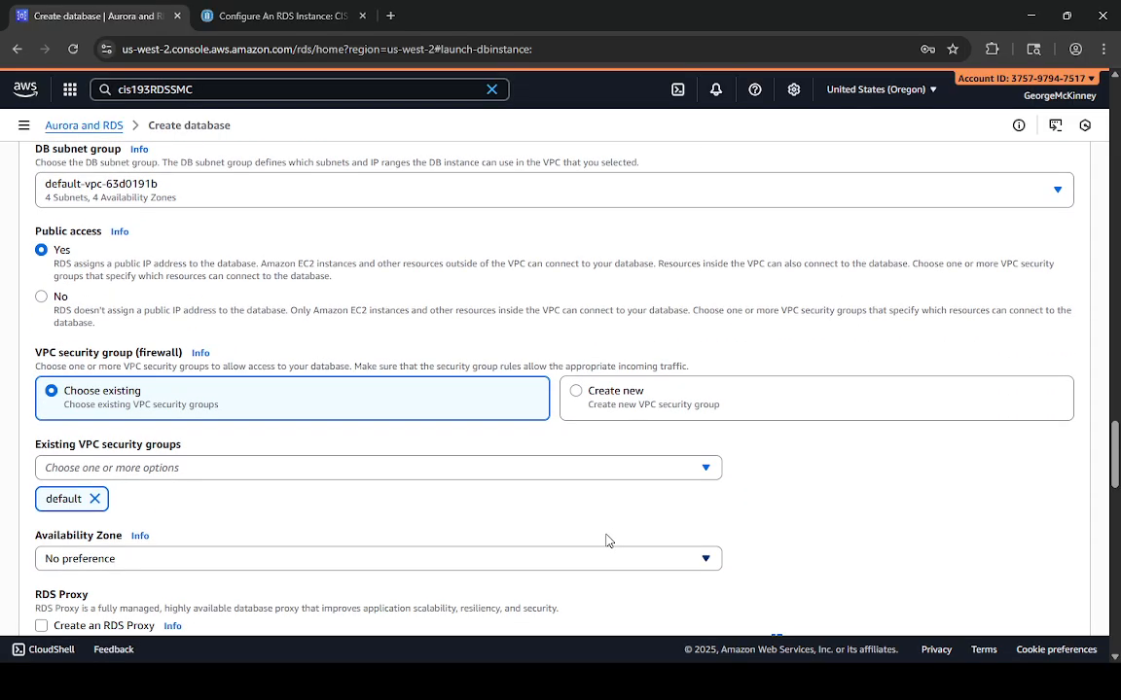
{"action": "left_click", "coordinate": [576, 394]}
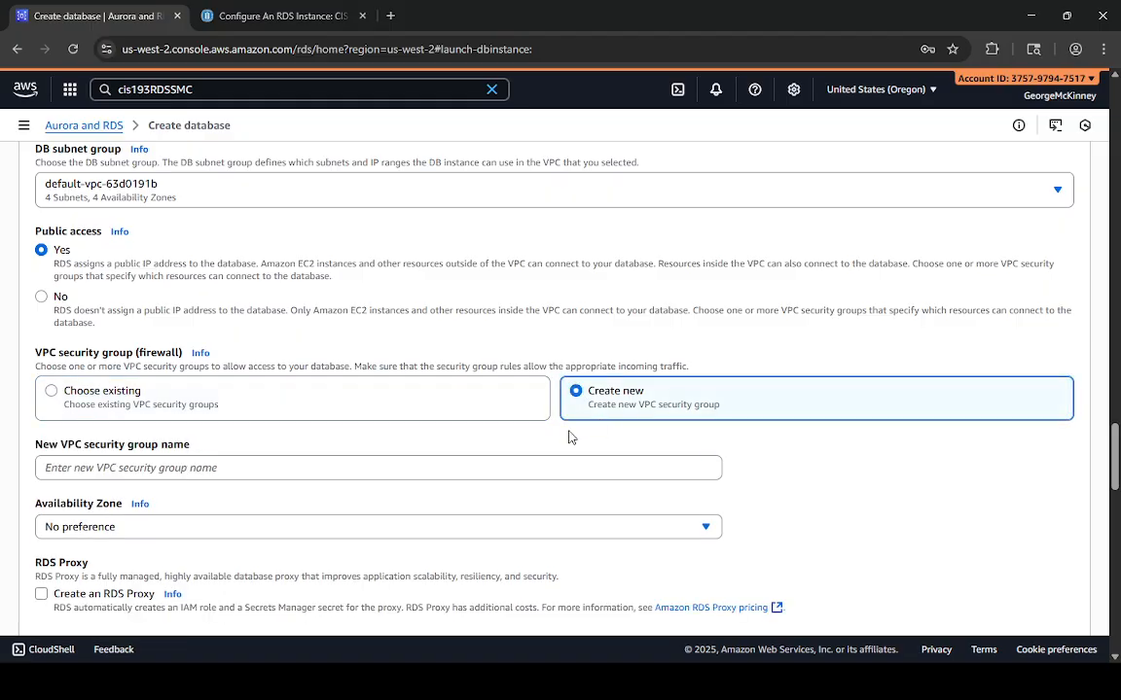
{"action": "left_click", "coordinate": [105, 471]}
{"action": "type", "text": "m"}
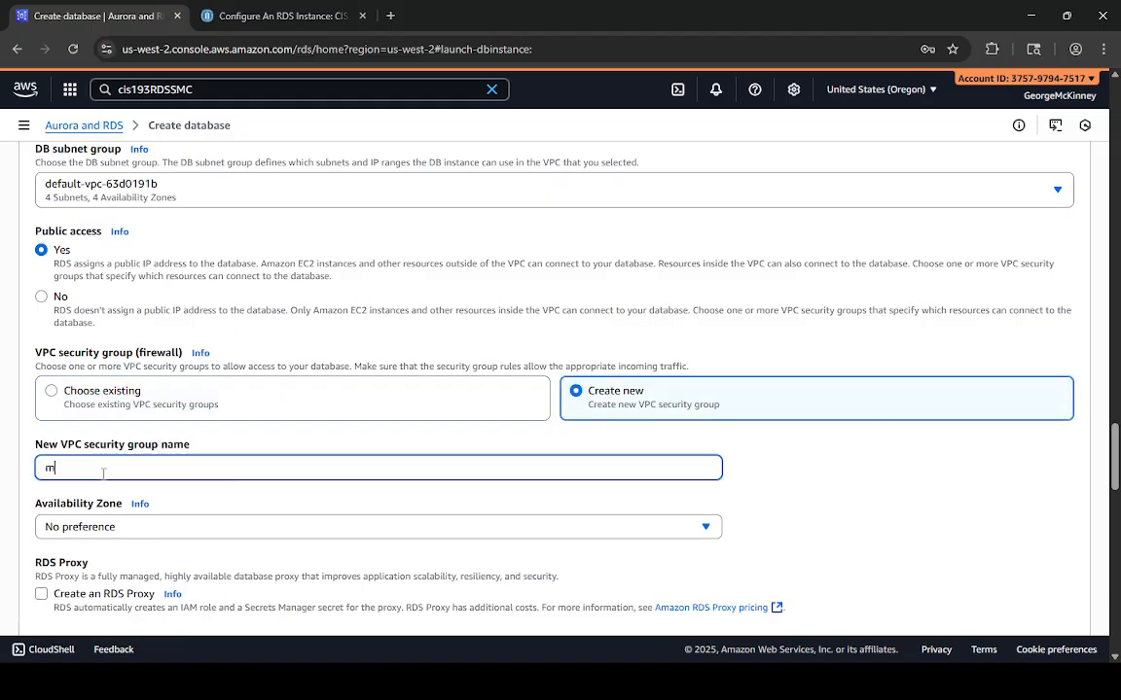
{"action": "type", "text": "ysql_vpc"}
{"action": "scroll", "coordinate": [331, 578], "scroll_direction": "down", "scroll_amount": 2}
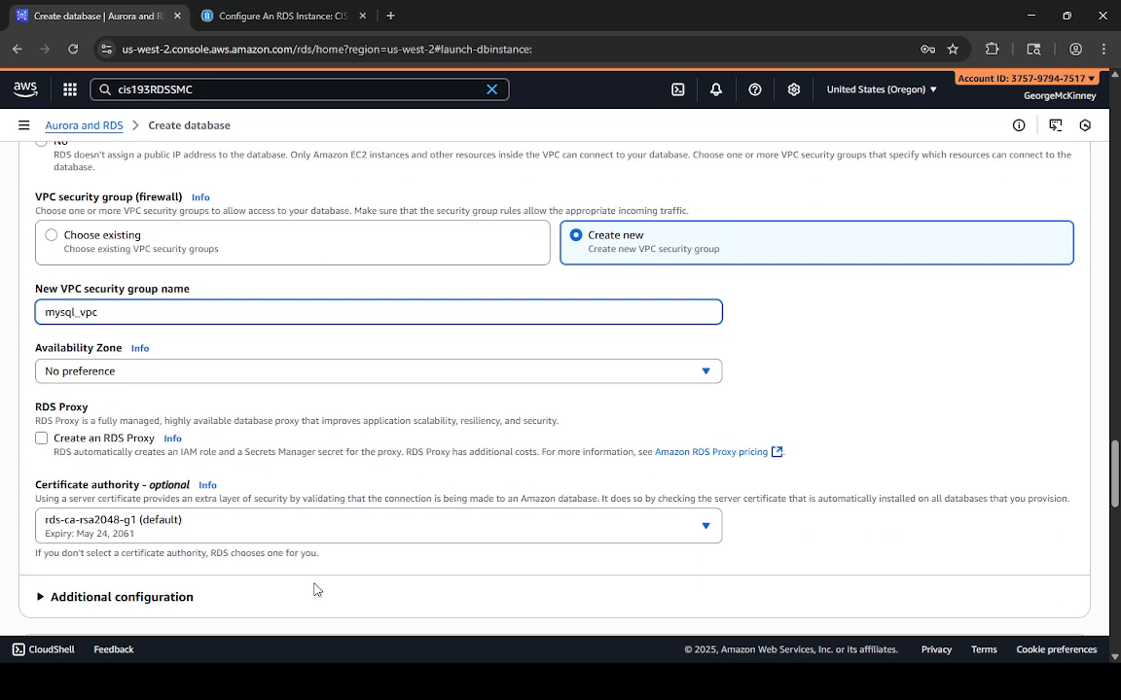
{"action": "key", "text": "Home"}
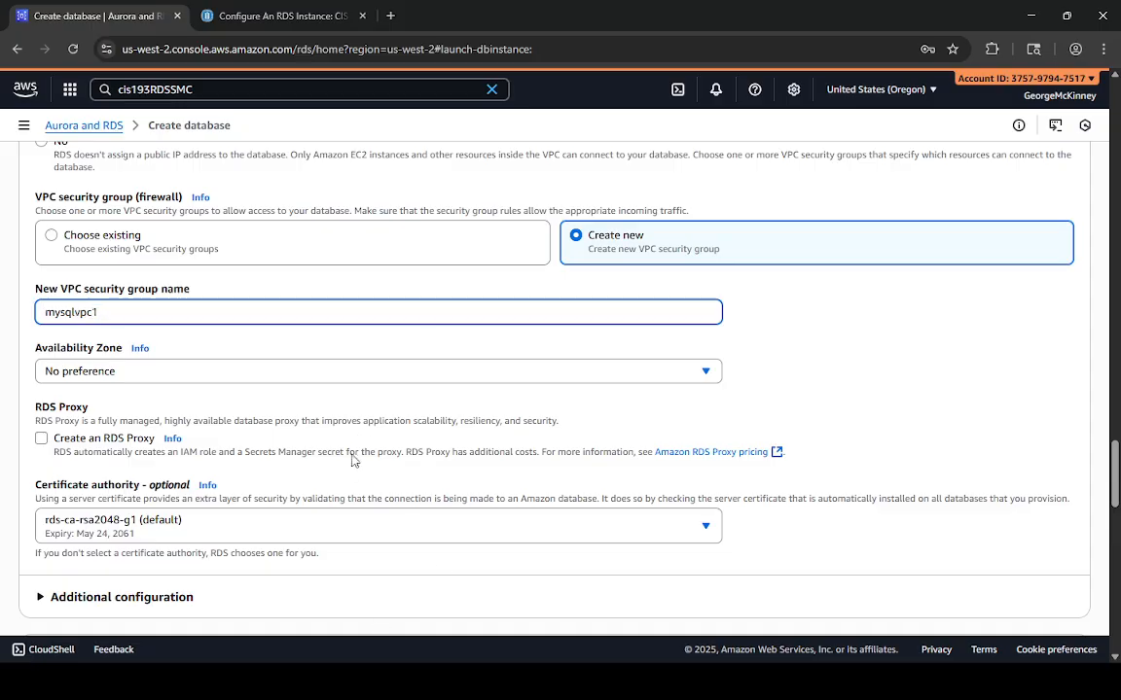
- Expand the additional configuration in the connectivity settings and check the database port
{"action": "left_click", "coordinate": [114, 598]}
{"action": "scroll", "coordinate": [243, 599], "scroll_direction": "down", "scroll_amount": 3}
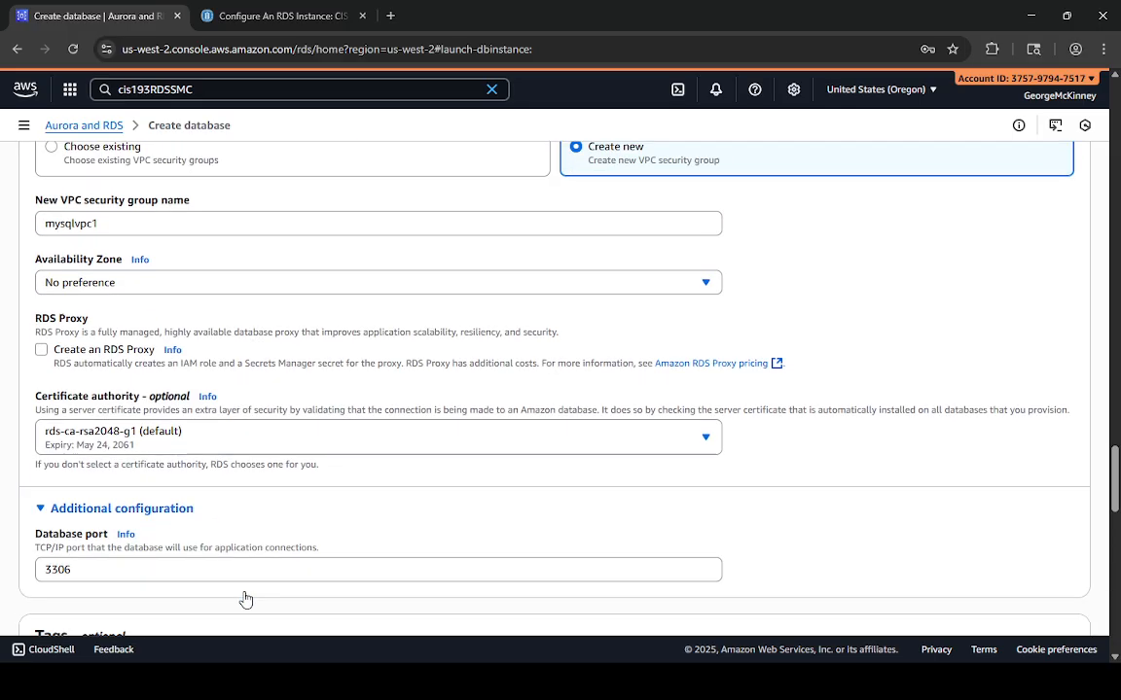
{"action": "scroll", "coordinate": [245, 599], "scroll_direction": "down", "scroll_amount": 2}
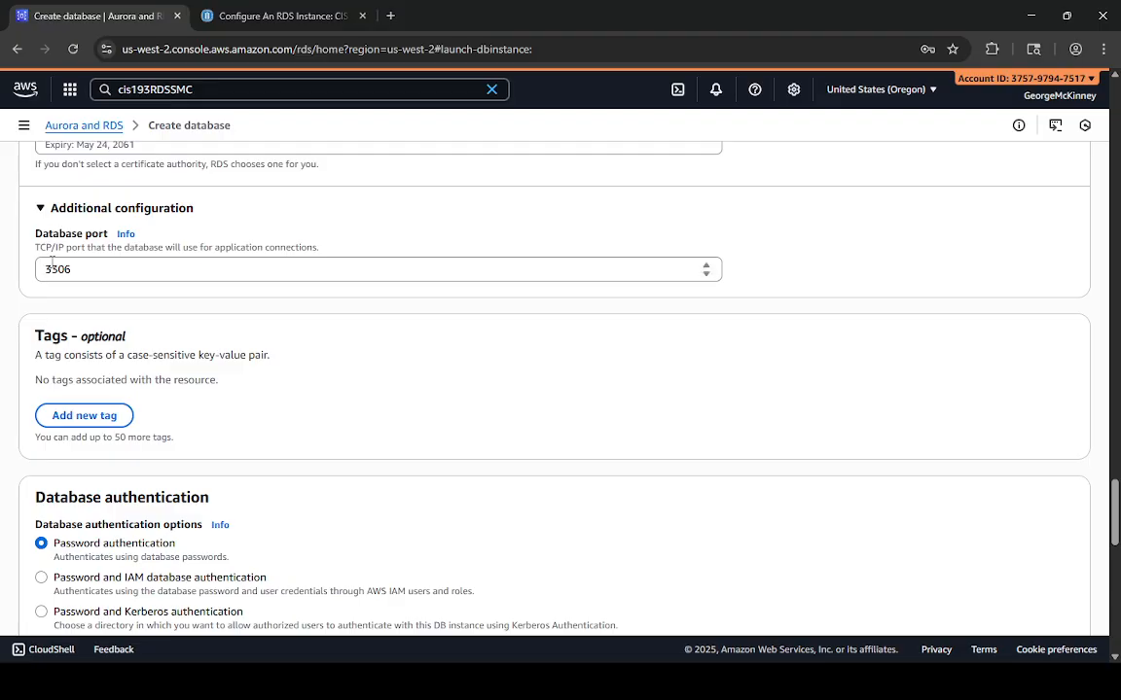
- Expand the additional configuration below the monitoring settings and set the initial database name to sample
{"action": "scroll", "coordinate": [194, 473], "scroll_direction": "down", "scroll_amount": 4}
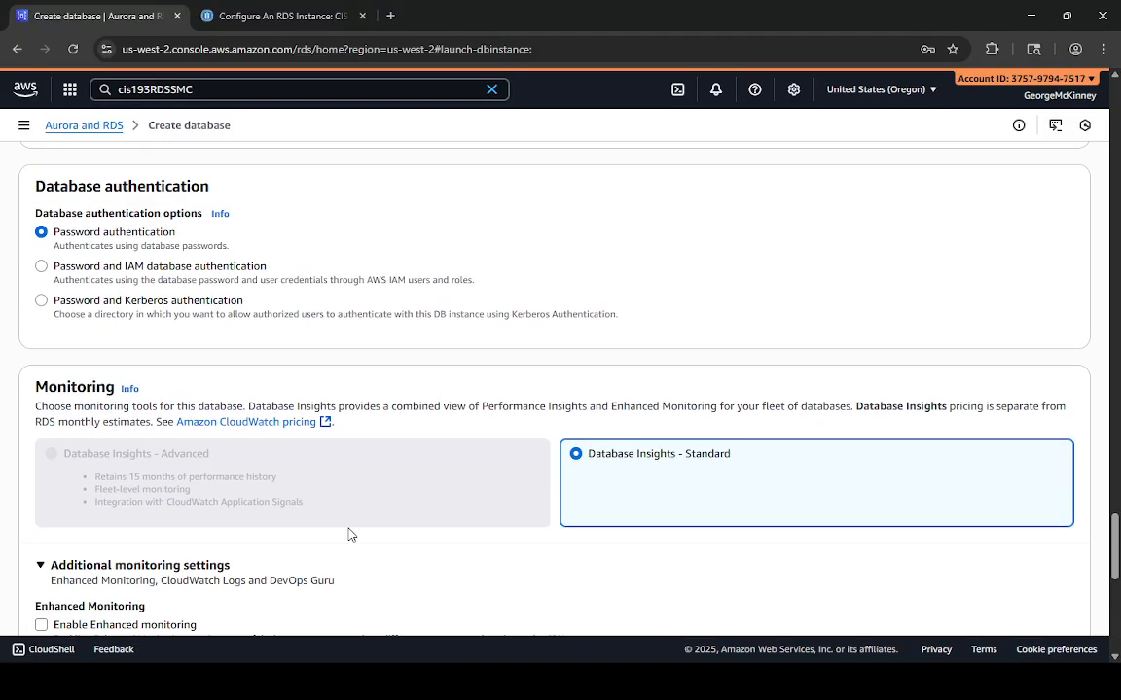
{"action": "scroll", "coordinate": [592, 522], "scroll_direction": "down", "scroll_amount": 6}
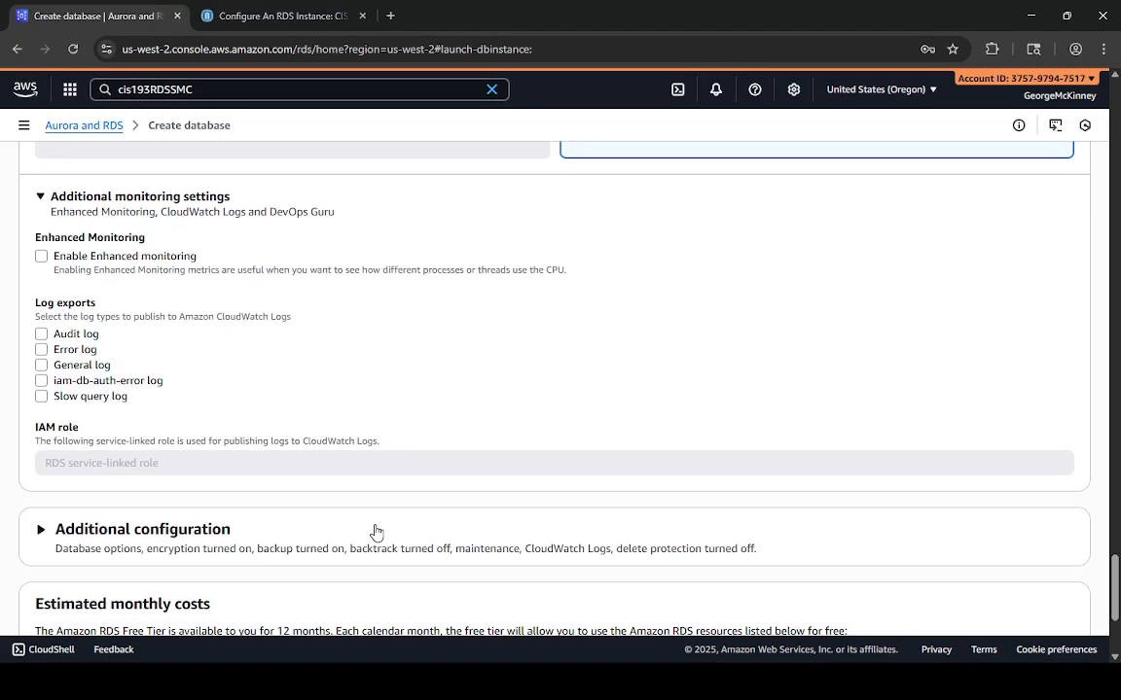
{"action": "scroll", "coordinate": [107, 272], "scroll_direction": "up", "scroll_amount": 1}
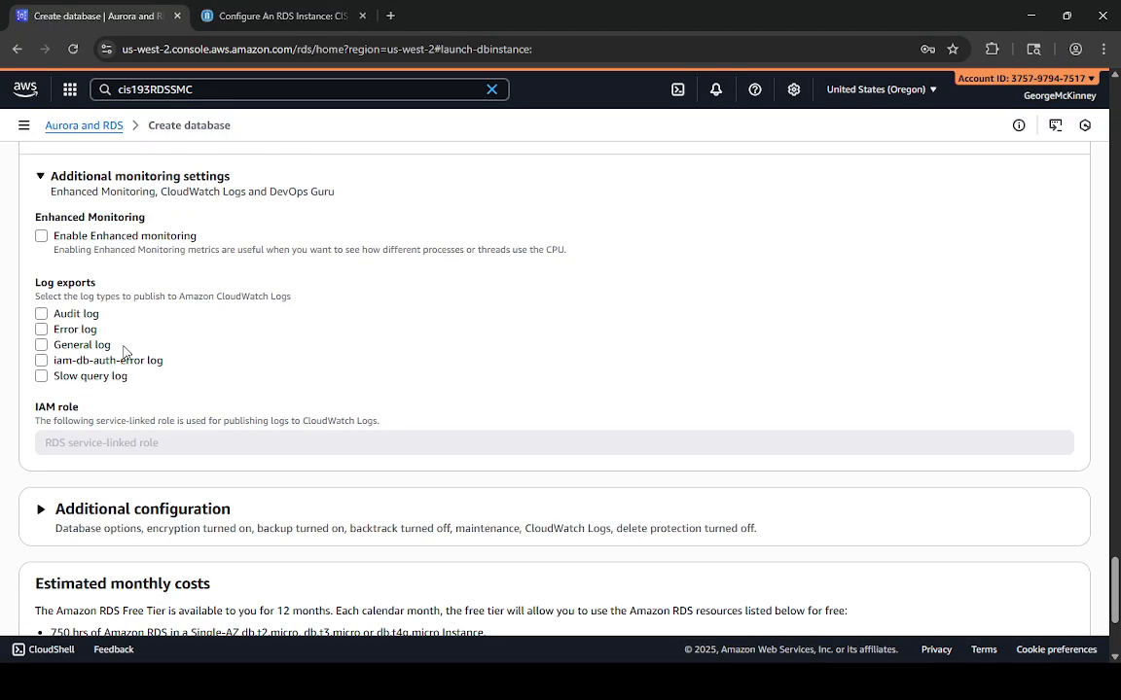
{"action": "scroll", "coordinate": [110, 399], "scroll_direction": "down", "scroll_amount": 2}
{"action": "scroll", "coordinate": [110, 409], "scroll_direction": "up", "scroll_amount": 1}
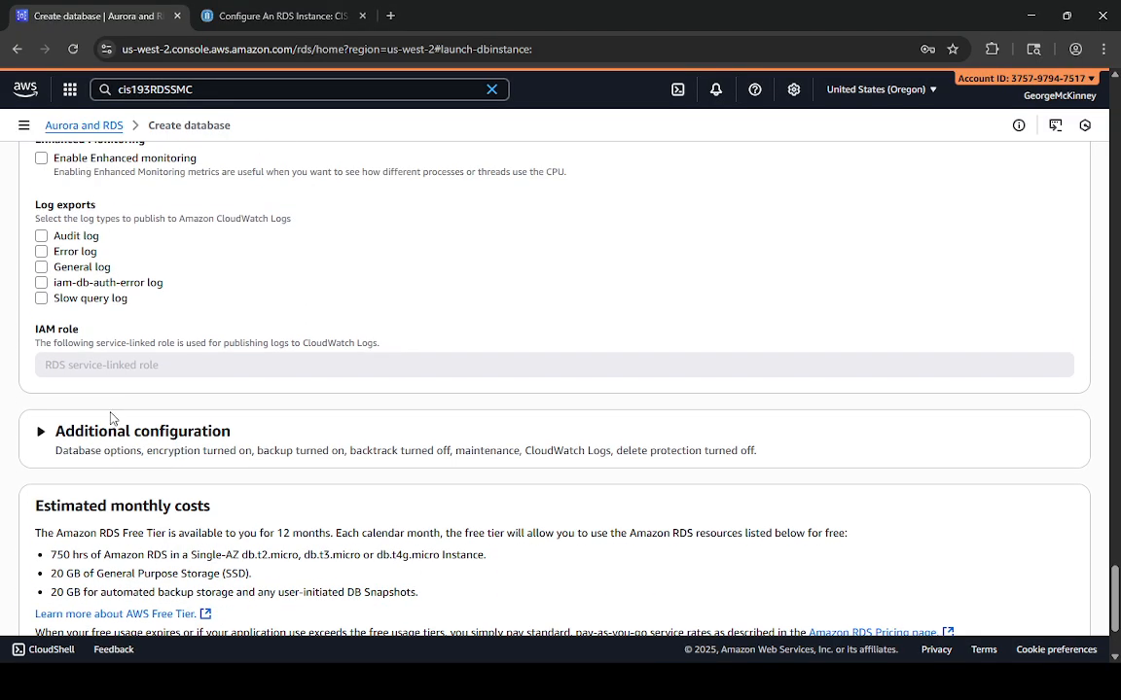
{"action": "left_click", "coordinate": [108, 433]}
{"action": "left_click", "coordinate": [94, 522]}
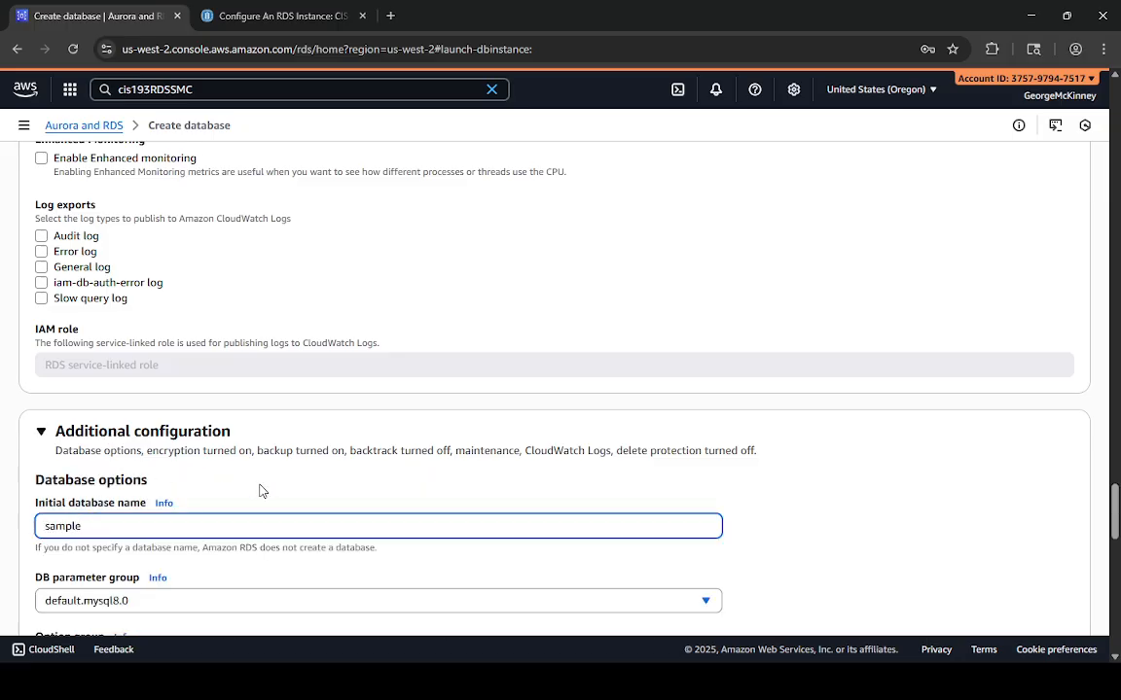
- Disable automated backups and encryption for the database
{"action": "scroll", "coordinate": [260, 491], "scroll_direction": "down", "scroll_amount": 3}
{"action": "scroll", "coordinate": [257, 493], "scroll_direction": "down", "scroll_amount": 1}
{"action": "scroll", "coordinate": [258, 493], "scroll_direction": "up", "scroll_amount": 1}
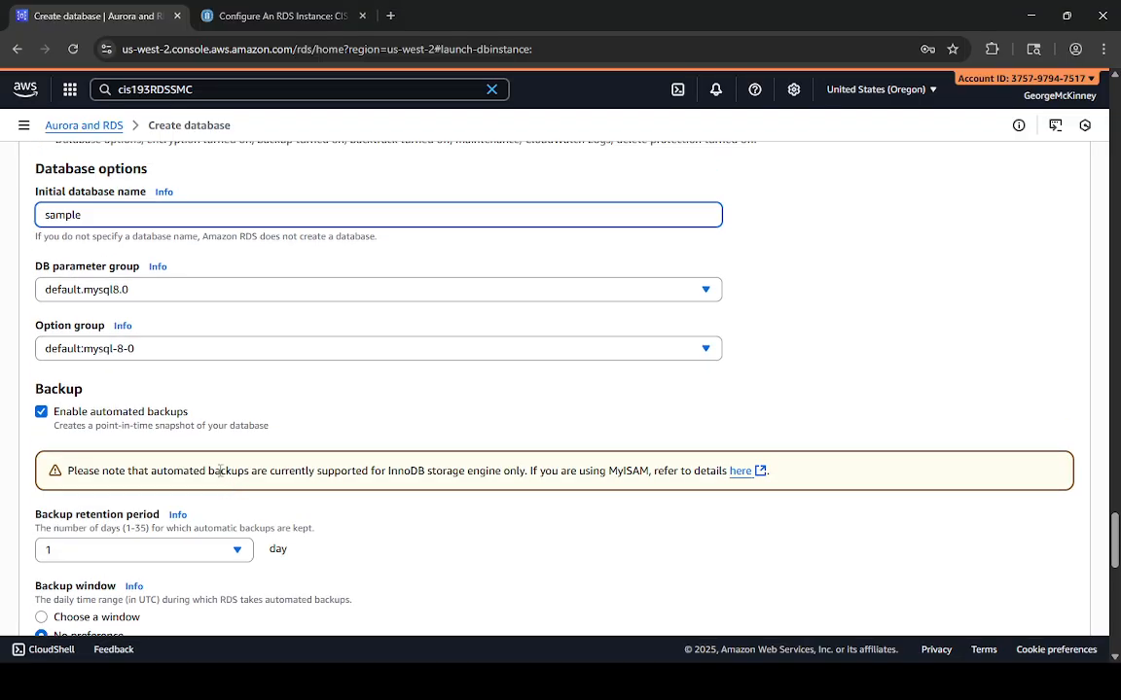
{"action": "left_click", "coordinate": [112, 411]}
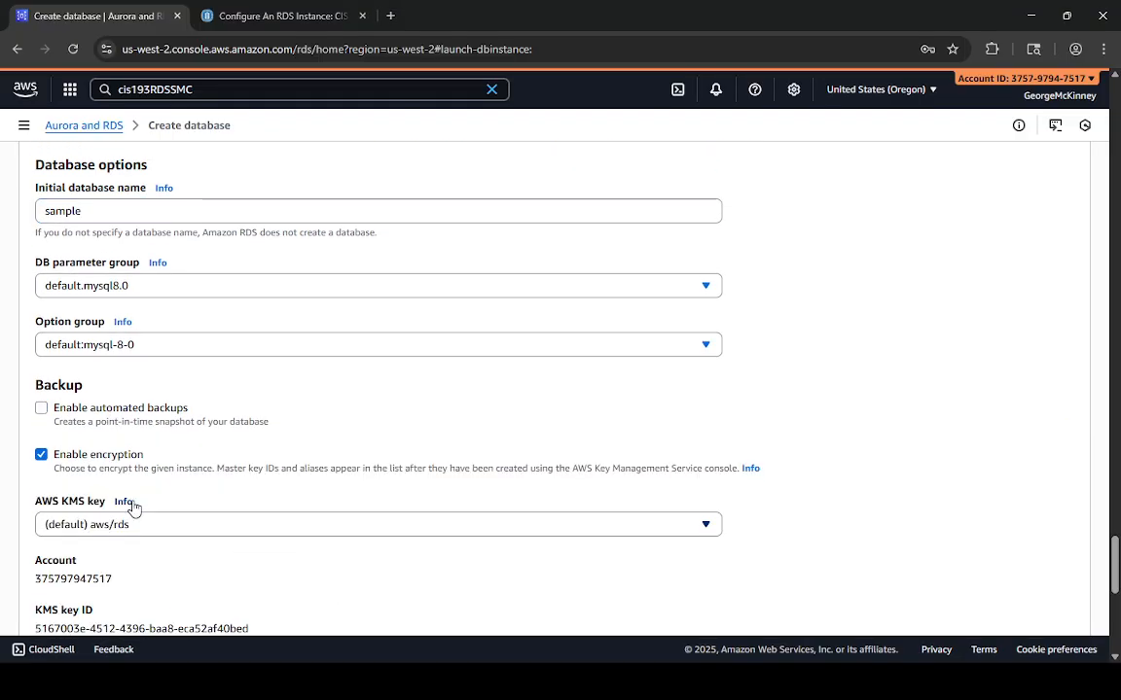
{"action": "left_click", "coordinate": [41, 460]}
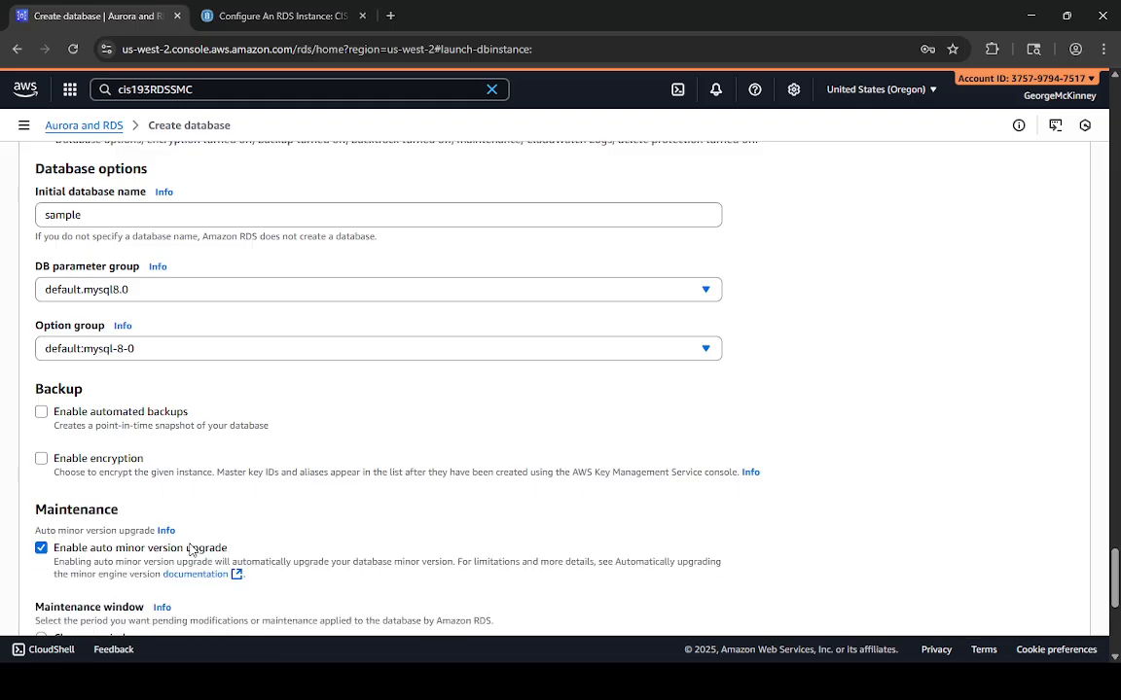
- Leave the maintenance options at their defaults and create the database
{"action": "scroll", "coordinate": [192, 547], "scroll_direction": "down", "scroll_amount": 2}
{"action": "scroll", "coordinate": [92, 332], "scroll_direction": "up", "scroll_amount": 1}
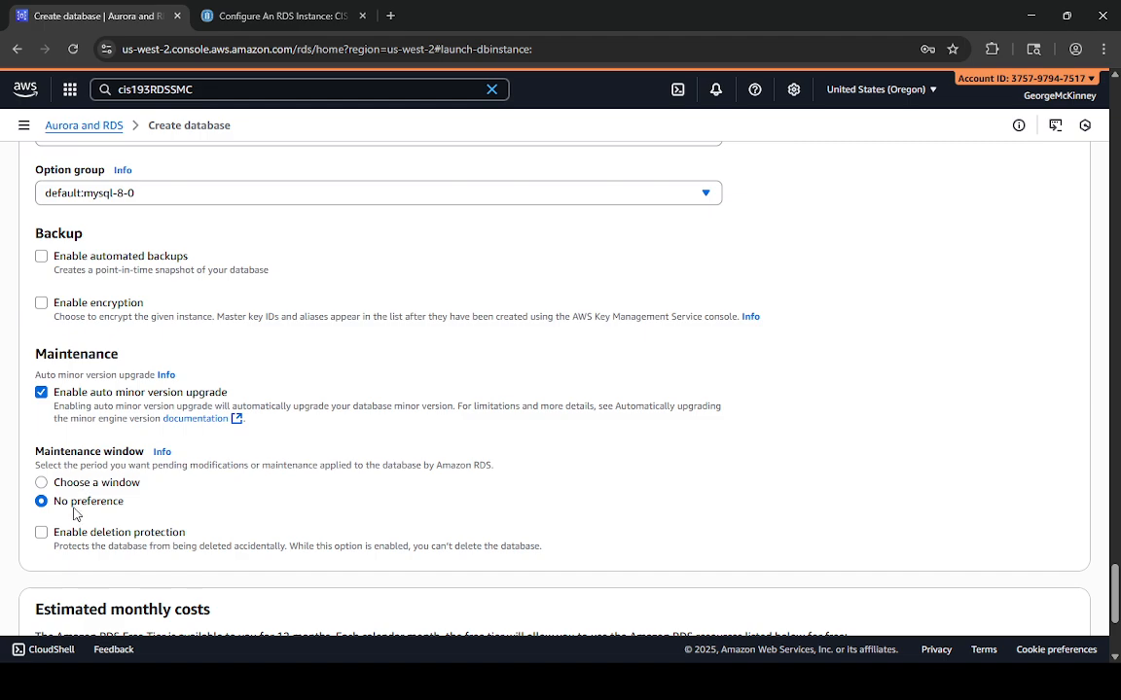
{"action": "scroll", "coordinate": [268, 526], "scroll_direction": "down", "scroll_amount": 3}
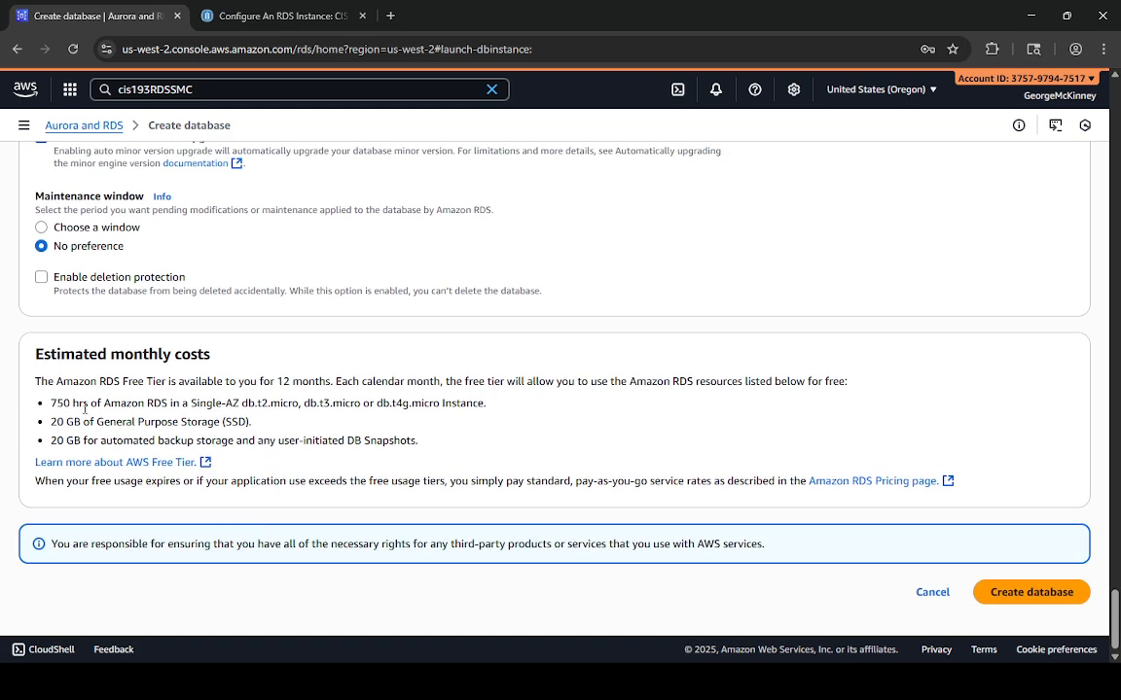
{"action": "left_click", "coordinate": [1055, 592]}
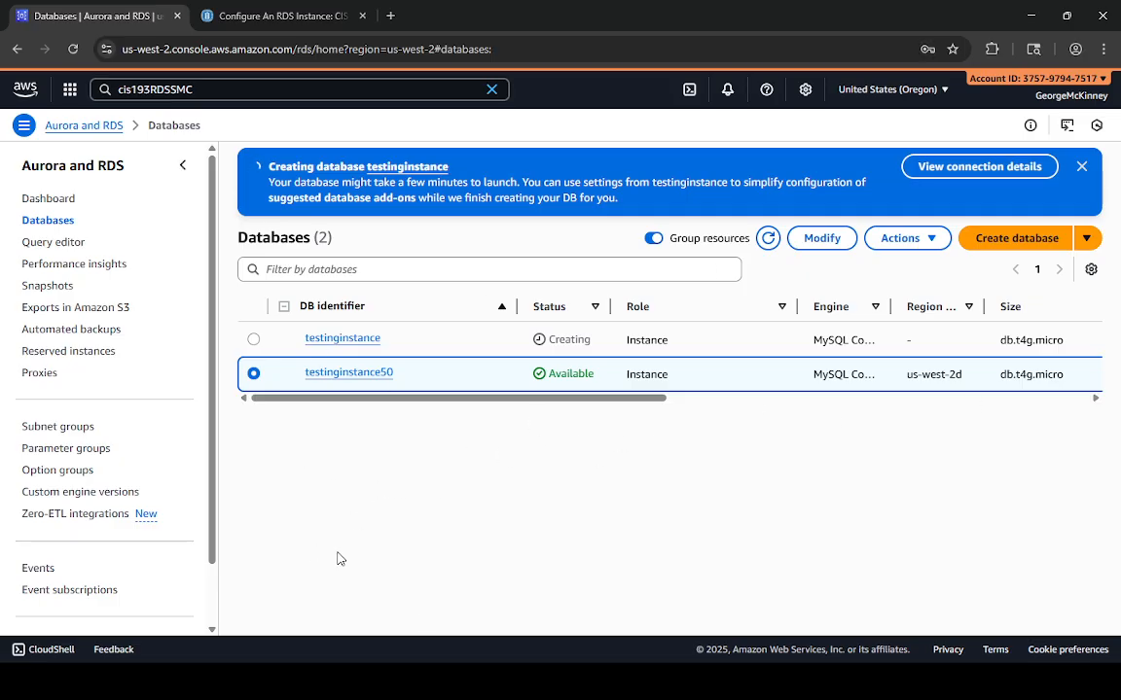
- Stop the testinginstance50 database temporarily, acknowledging the billing notice and taking no snapshot
{"action": "left_click", "coordinate": [253, 339]}
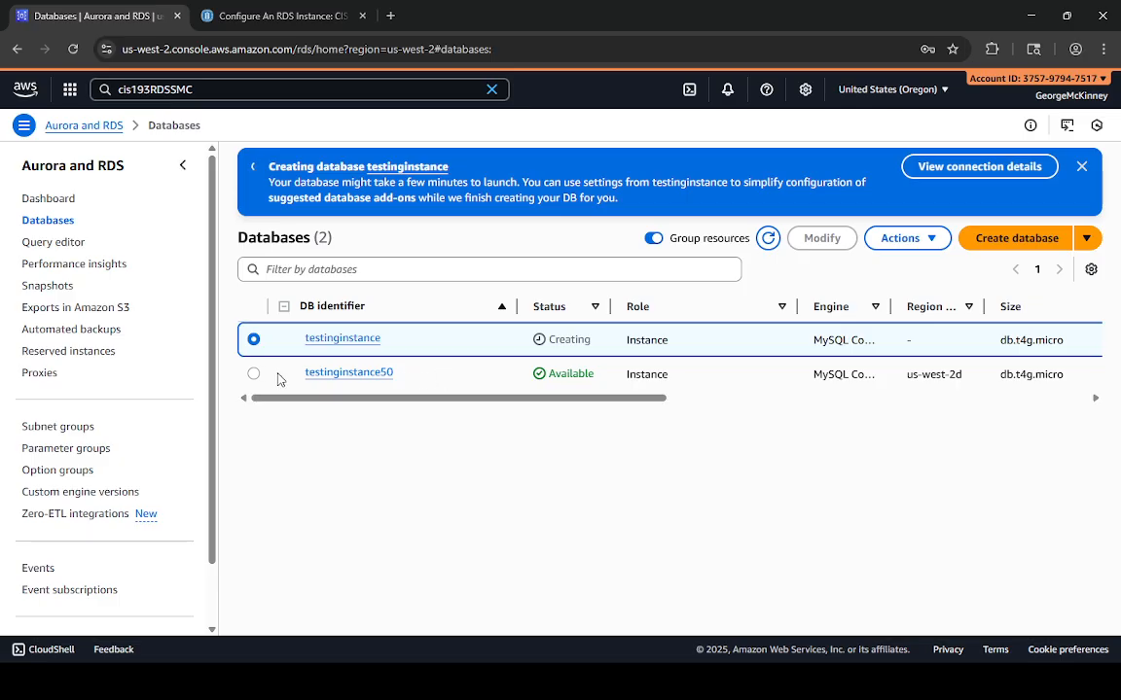
{"action": "left_click", "coordinate": [253, 373]}
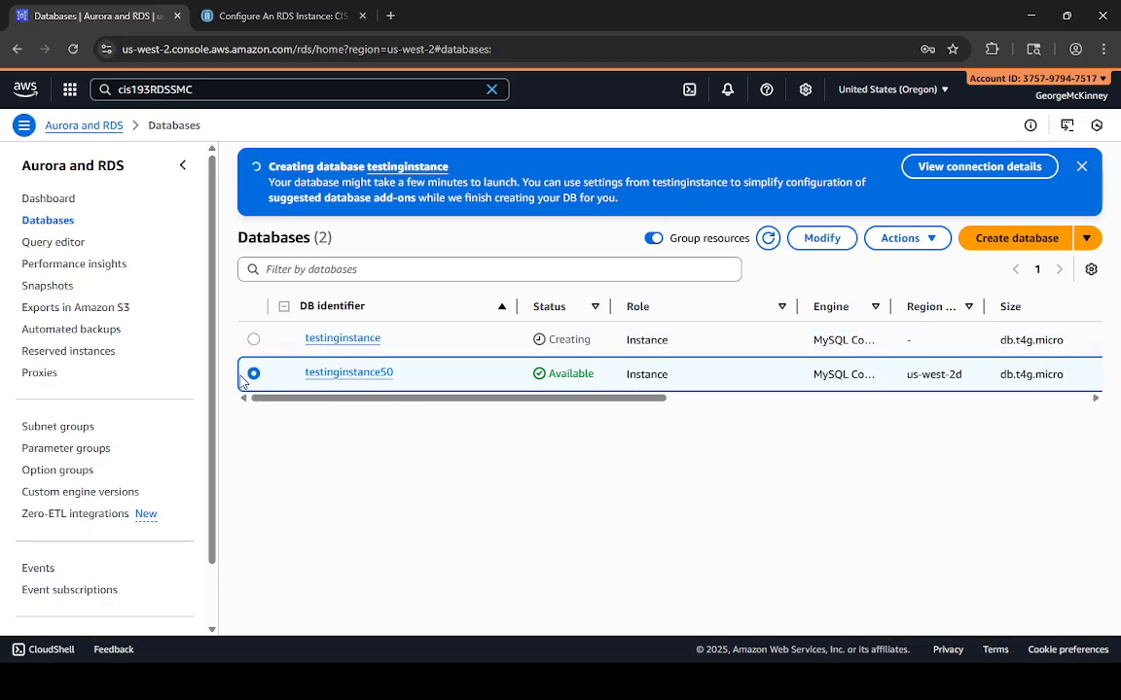
{"action": "left_click", "coordinate": [907, 238]}
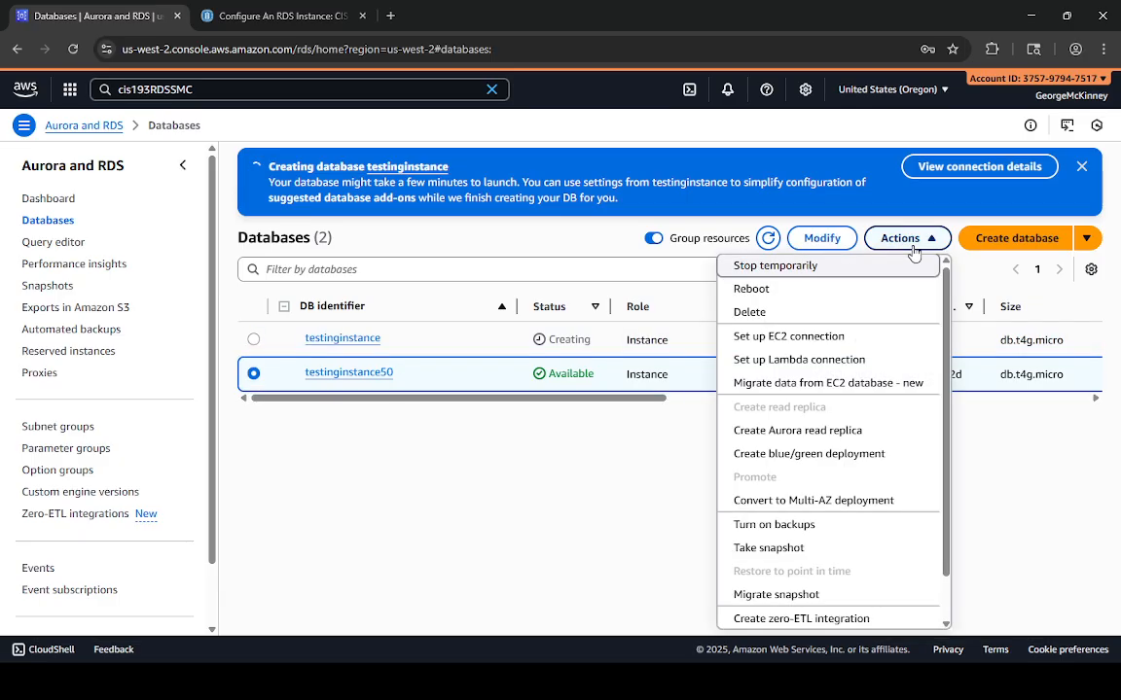
{"action": "left_click", "coordinate": [804, 268]}
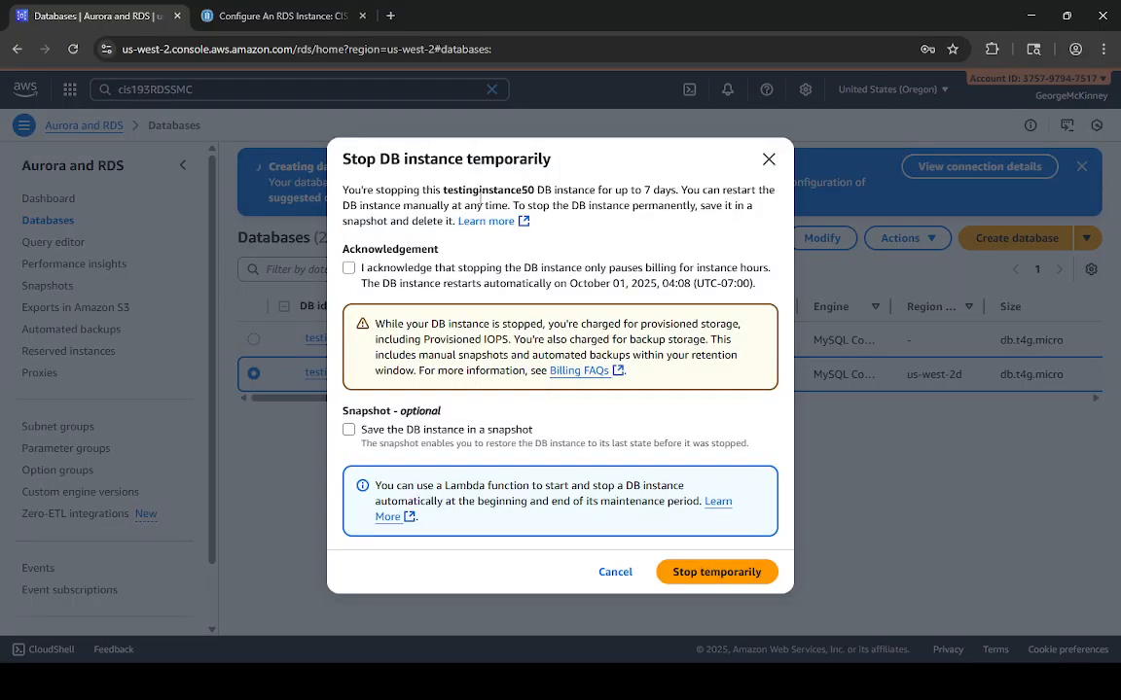
{"action": "mouse_move", "coordinate": [603, 205]}
{"action": "left_mouse_down"}
{"action": "mouse_move", "coordinate": [613, 190]}
{"action": "mouse_move", "coordinate": [676, 189]}
{"action": "mouse_move", "coordinate": [619, 192]}
{"action": "left_mouse_up"}
{"action": "left_click", "coordinate": [667, 194]}
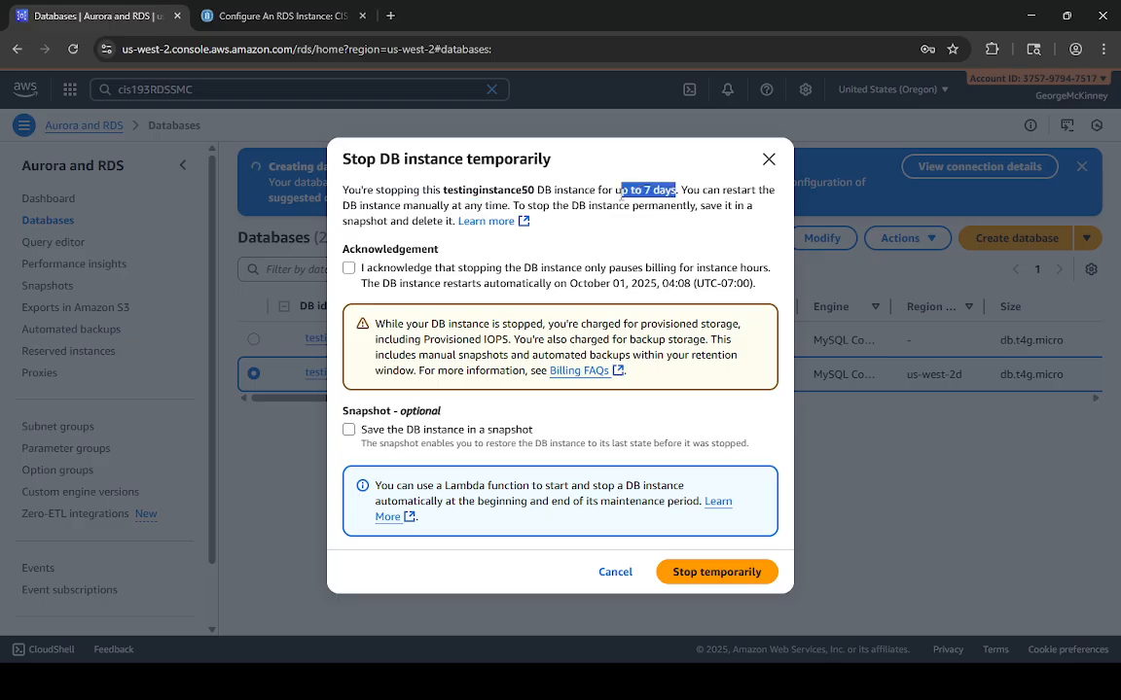
{"action": "double_click", "coordinate": [738, 192]}
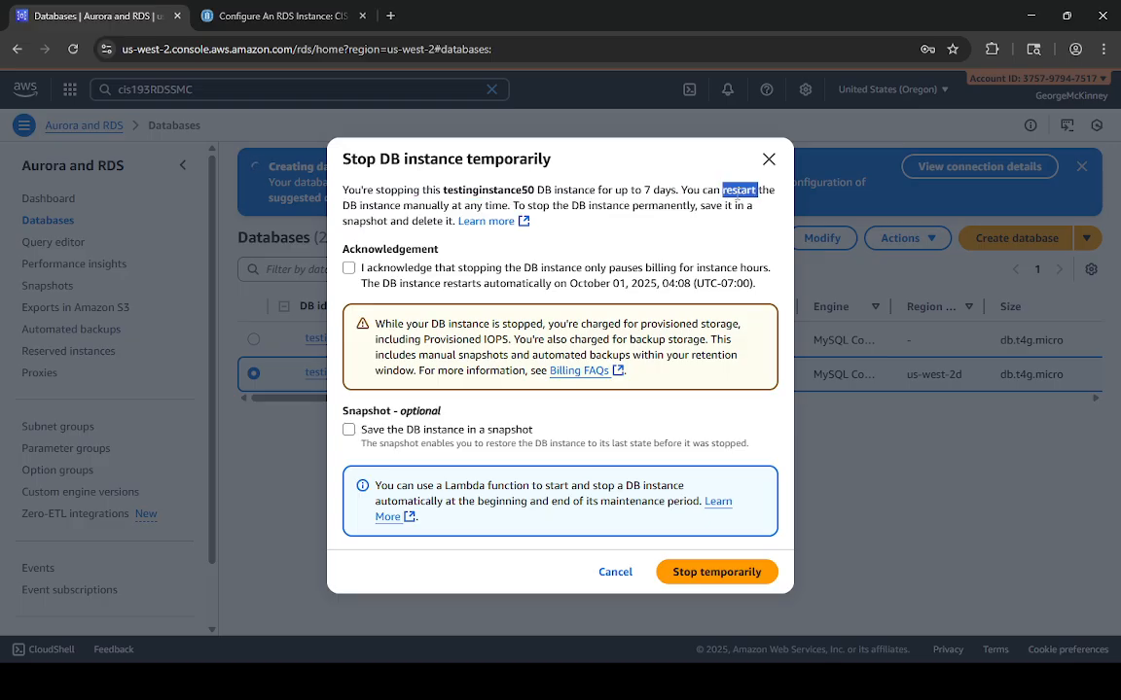
{"action": "left_click", "coordinate": [355, 272]}
{"action": "left_click", "coordinate": [721, 578]}
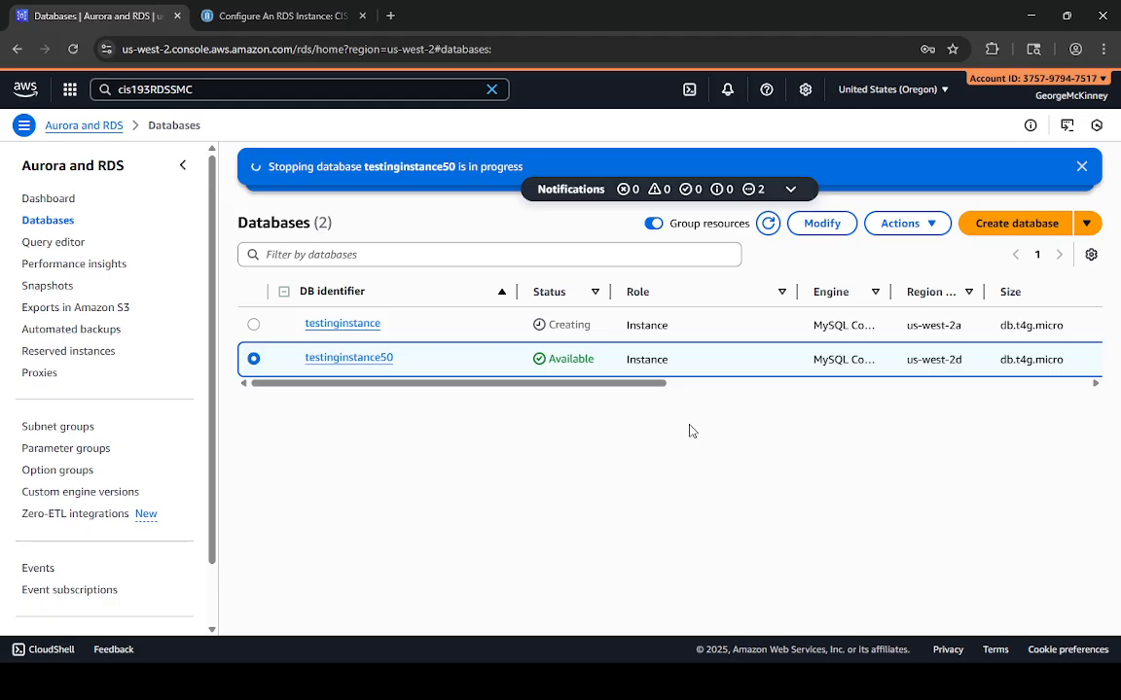
- Open the MYSQLVPC security group from testinginstance50's connectivity details and show its inbound rules
{"action": "left_click", "coordinate": [348, 358]}
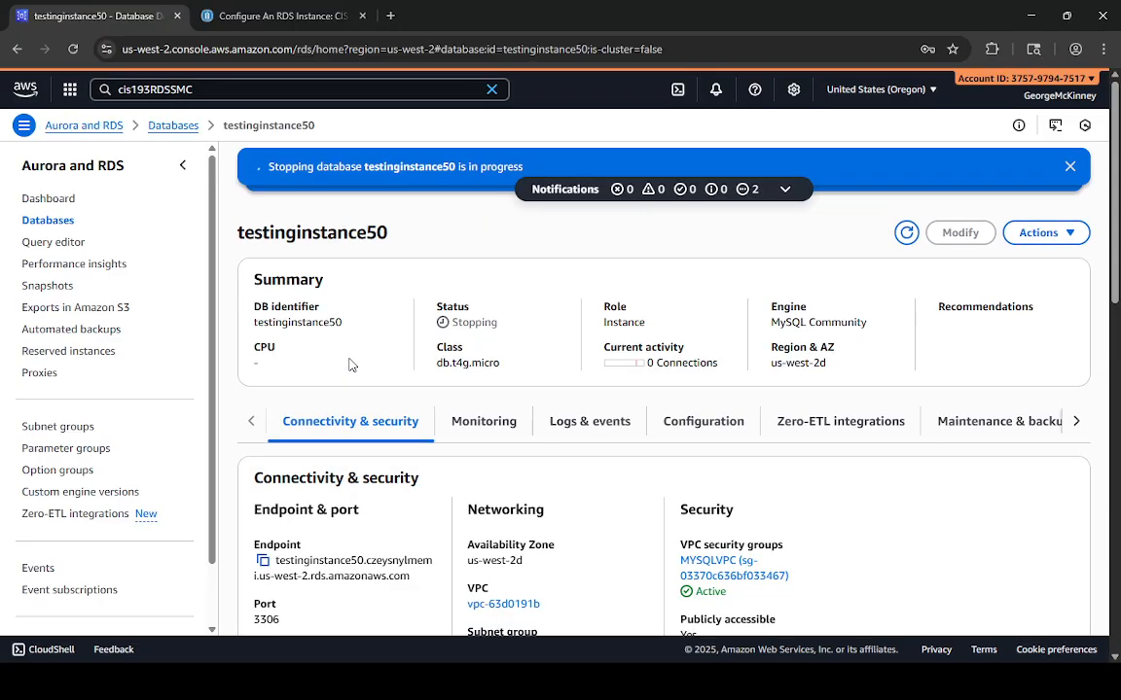
{"action": "scroll", "coordinate": [565, 523], "scroll_direction": "down", "scroll_amount": 3}
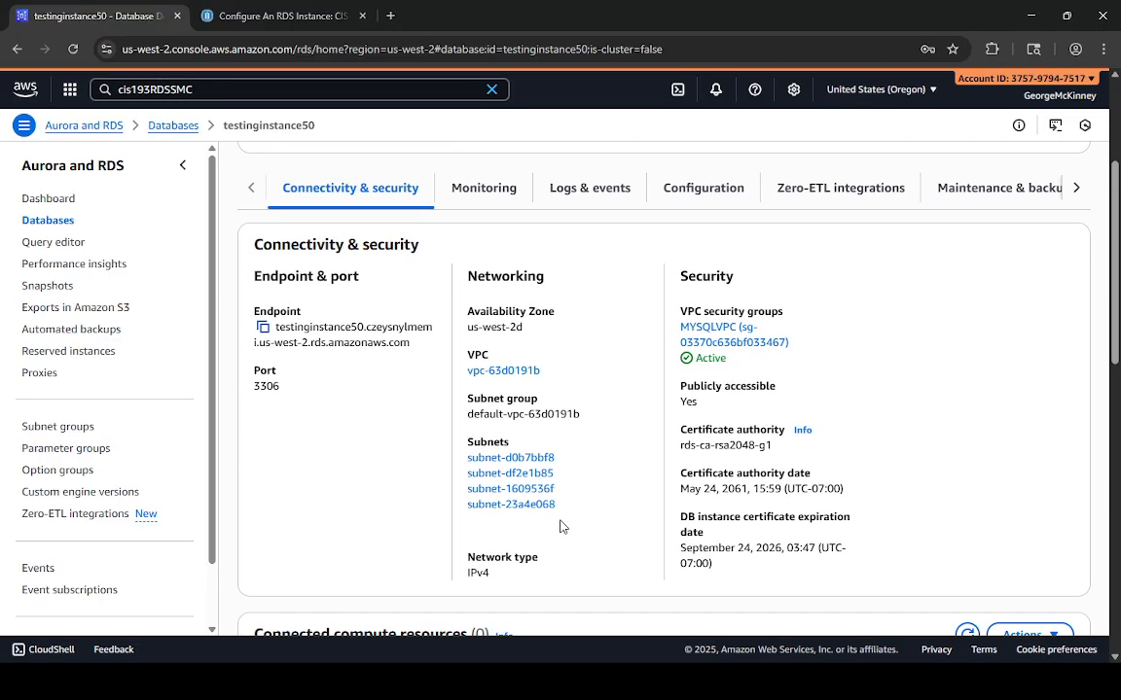
{"action": "scroll", "coordinate": [559, 526], "scroll_direction": "up", "scroll_amount": 1}
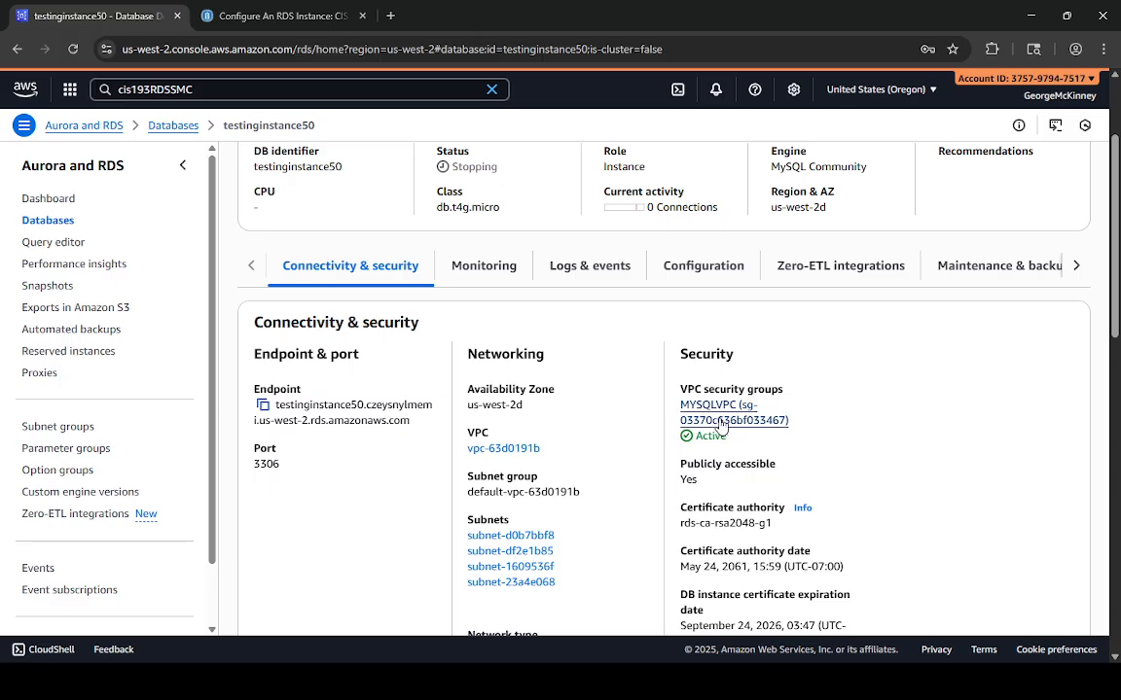
{"action": "left_click", "coordinate": [721, 422]}
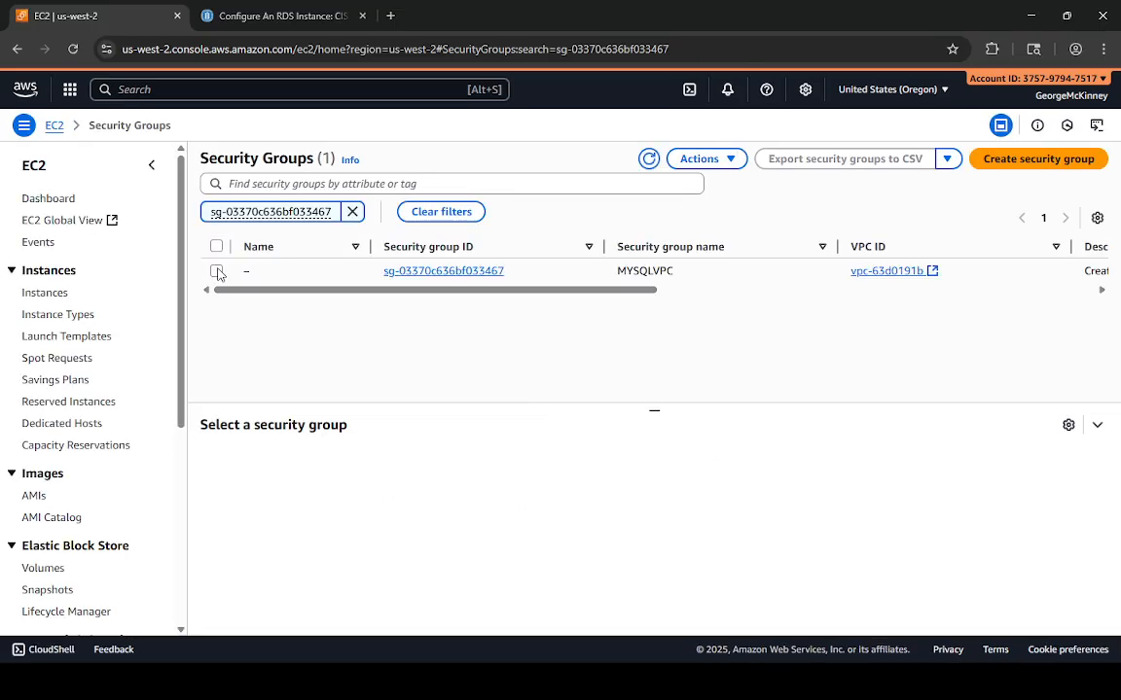
{"action": "left_click", "coordinate": [217, 271]}
{"action": "left_click", "coordinate": [343, 463]}
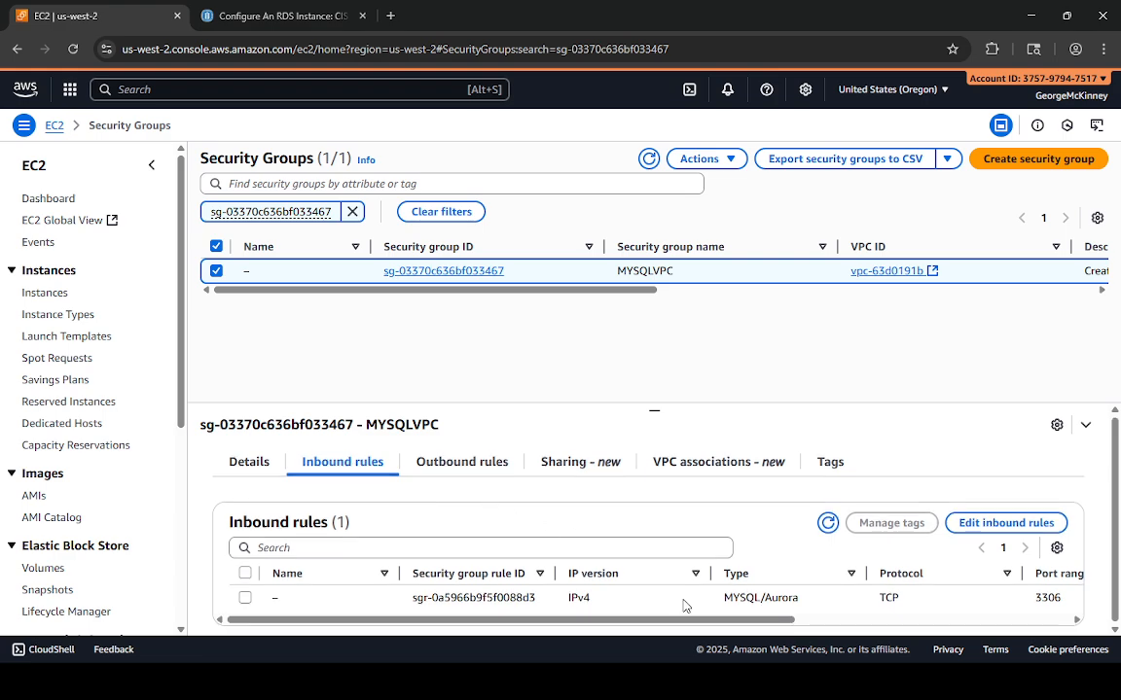
- Edit the MYSQL/Aurora inbound rule, removing its custom source address and setting the source to Anywhere (0.0.0.0/0)
{"action": "left_click_drag", "start_coordinate": [688, 619], "coordinate": [896, 612]}
{"action": "left_click_drag", "start_coordinate": [982, 601], "coordinate": [893, 598]}
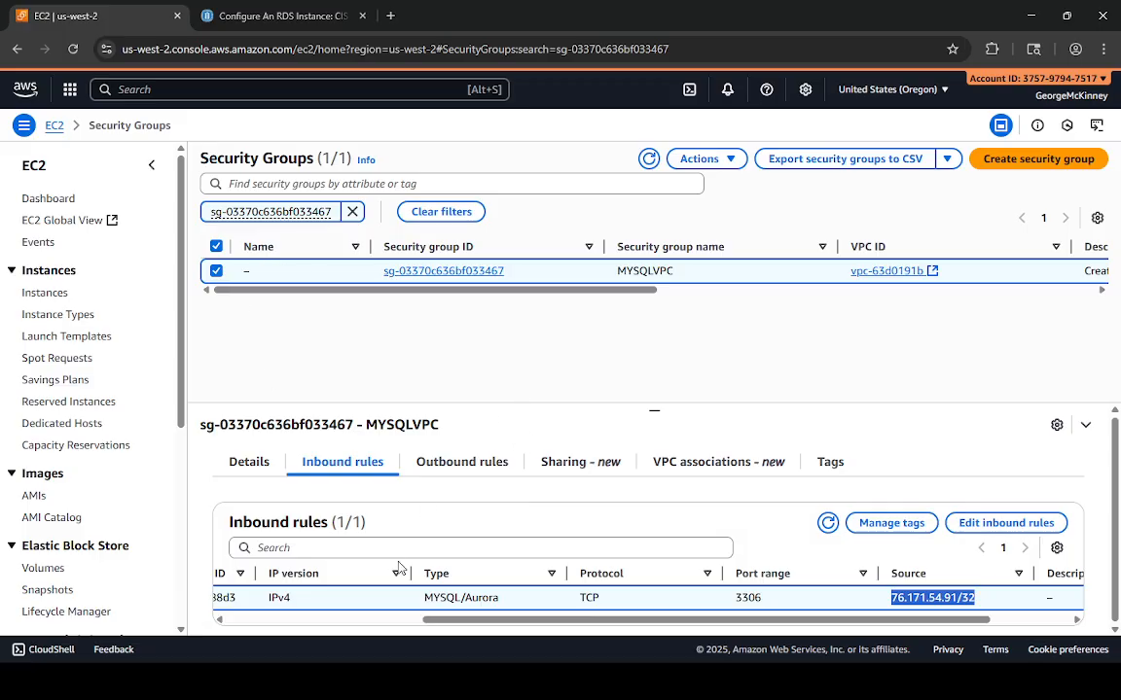
{"action": "left_click_drag", "start_coordinate": [464, 620], "coordinate": [347, 614]}
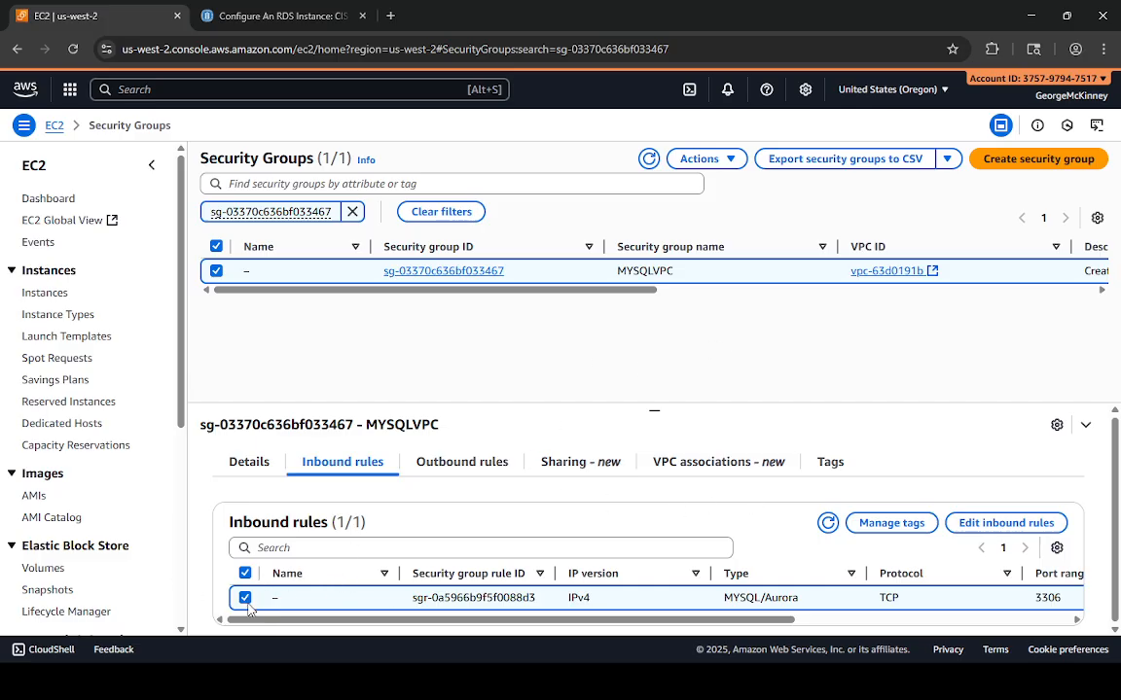
{"action": "left_click", "coordinate": [998, 526]}
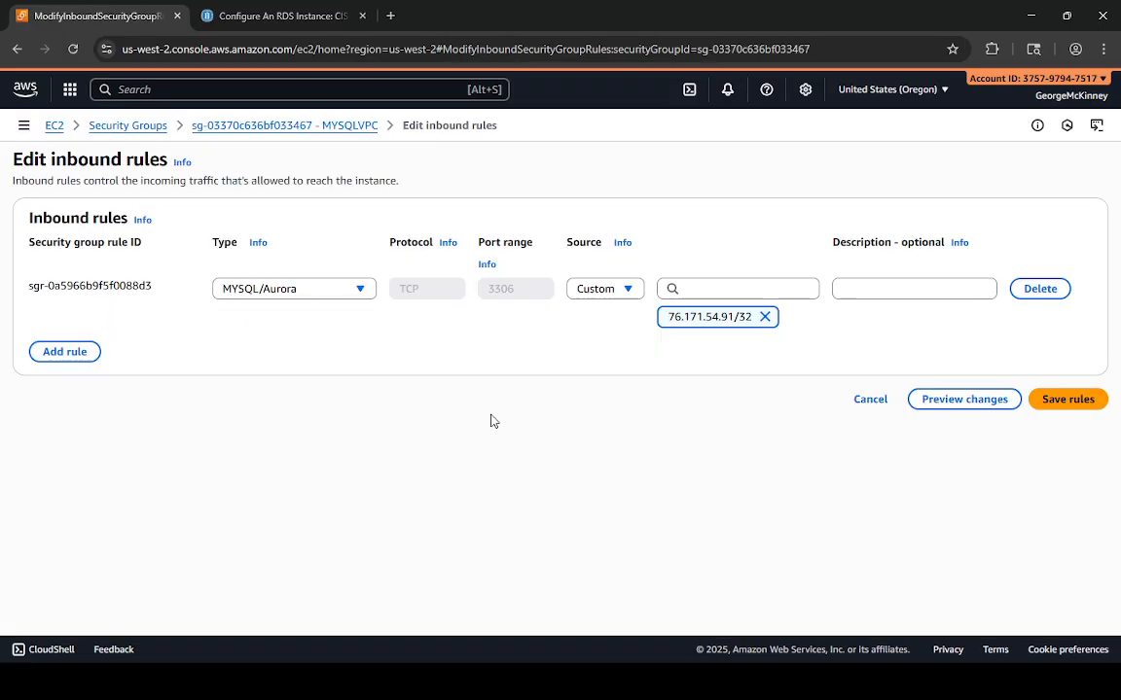
{"action": "left_click", "coordinate": [764, 316]}
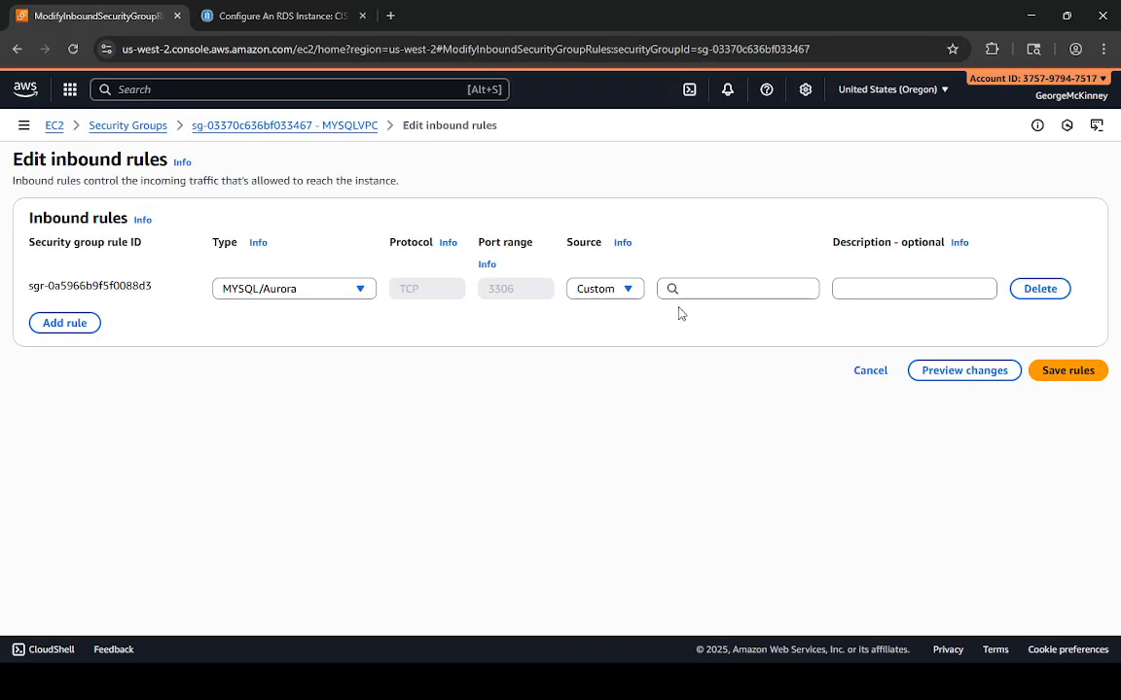
{"action": "left_click", "coordinate": [611, 289]}
{"action": "left_click", "coordinate": [621, 338]}
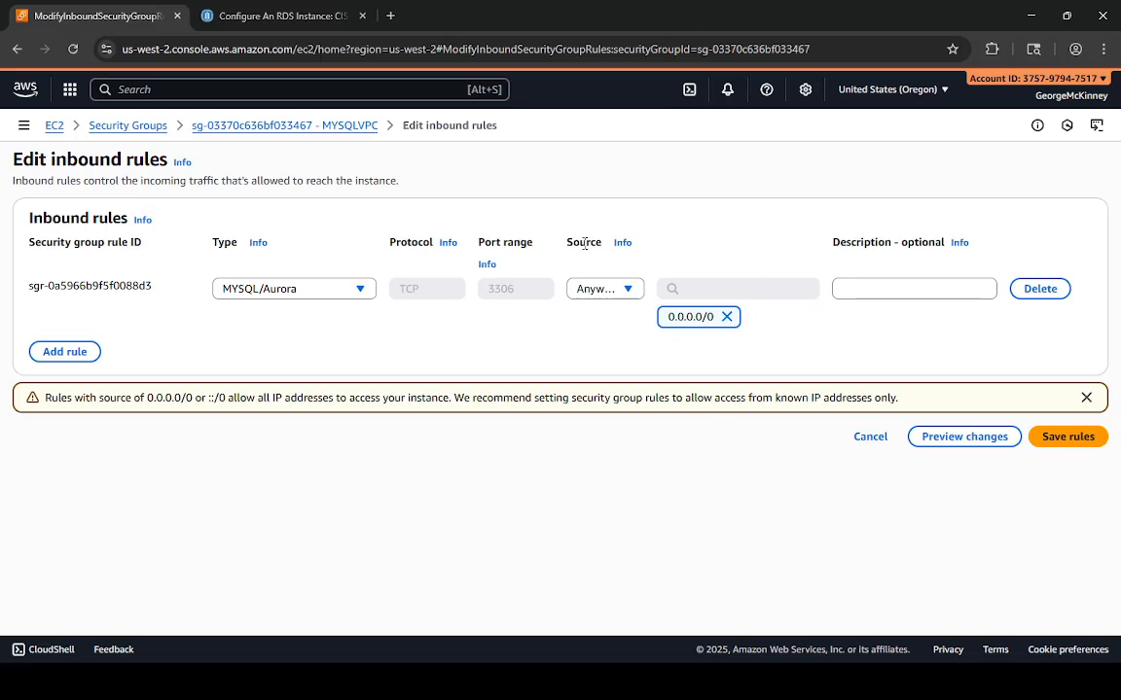
- Save the MYSQLVPC inbound rules, then open the mysqlvpc1 security group and select its MYSQL/Aurora inbound rule
{"action": "left_click", "coordinate": [1071, 440]}
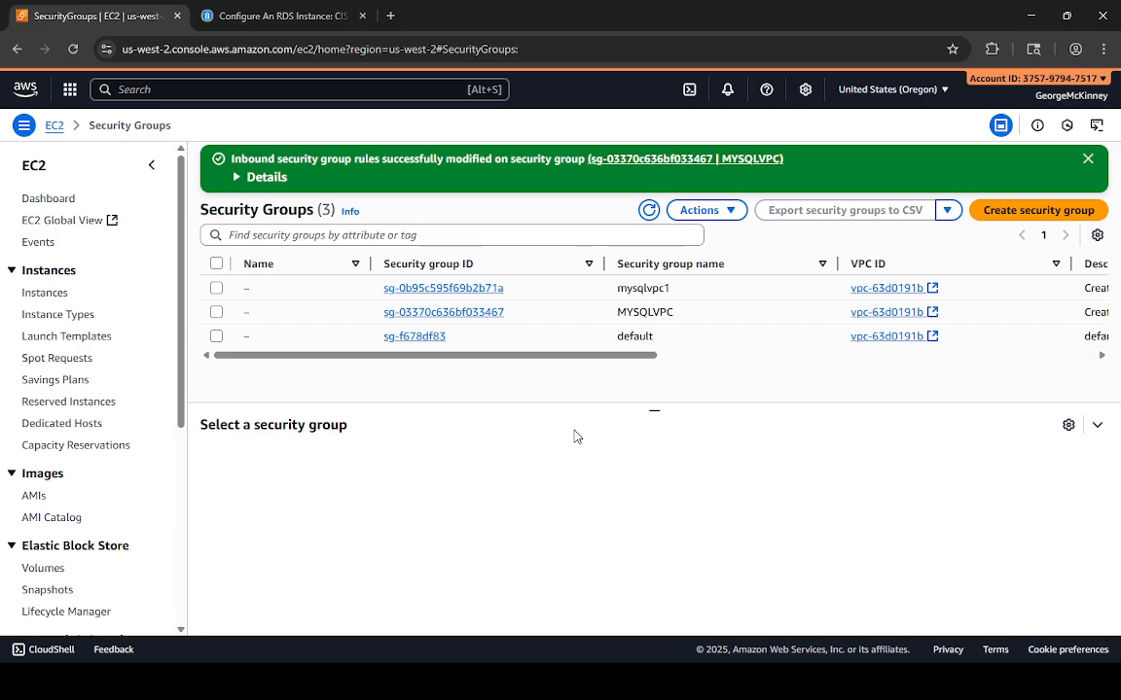
{"action": "left_click", "coordinate": [440, 288]}
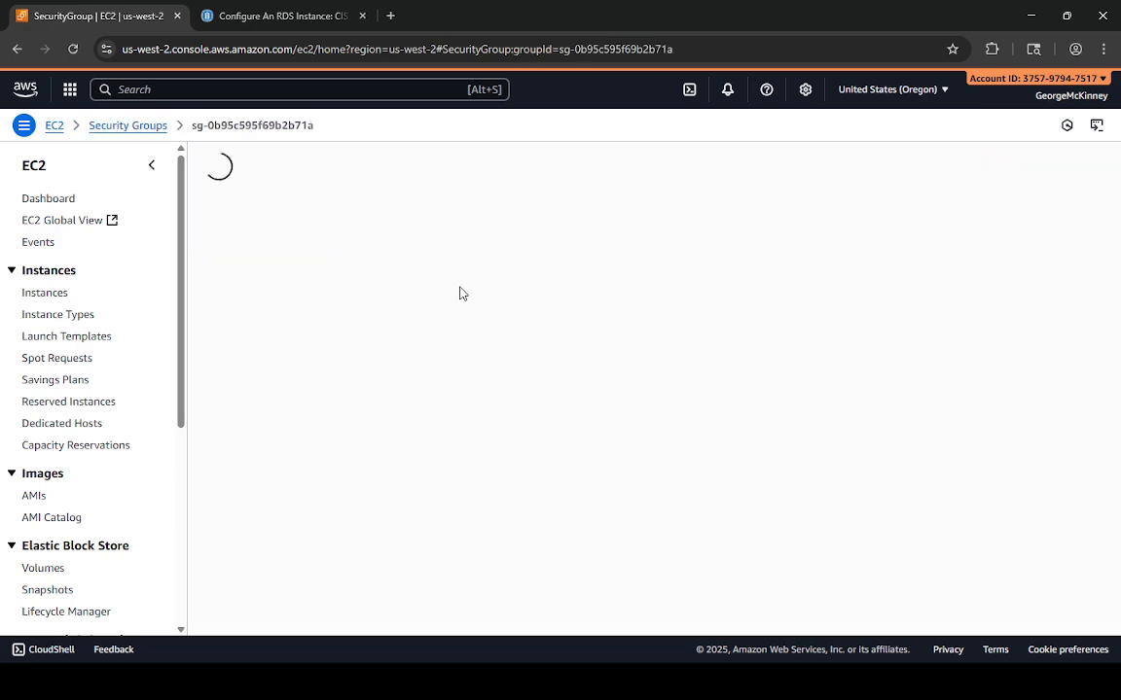
{"action": "left_click_drag", "start_coordinate": [786, 513], "coordinate": [991, 513]}
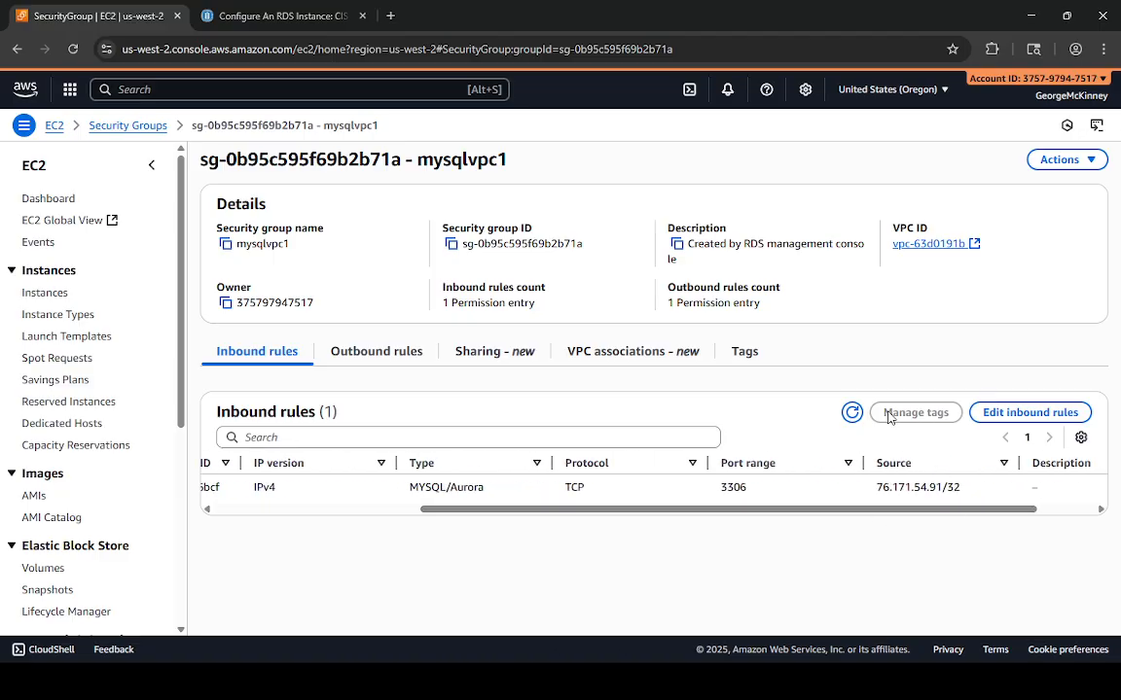
{"action": "left_click", "coordinate": [852, 413]}
{"action": "left_click_drag", "start_coordinate": [880, 511], "coordinate": [675, 511]}
{"action": "left_click", "coordinate": [232, 486]}
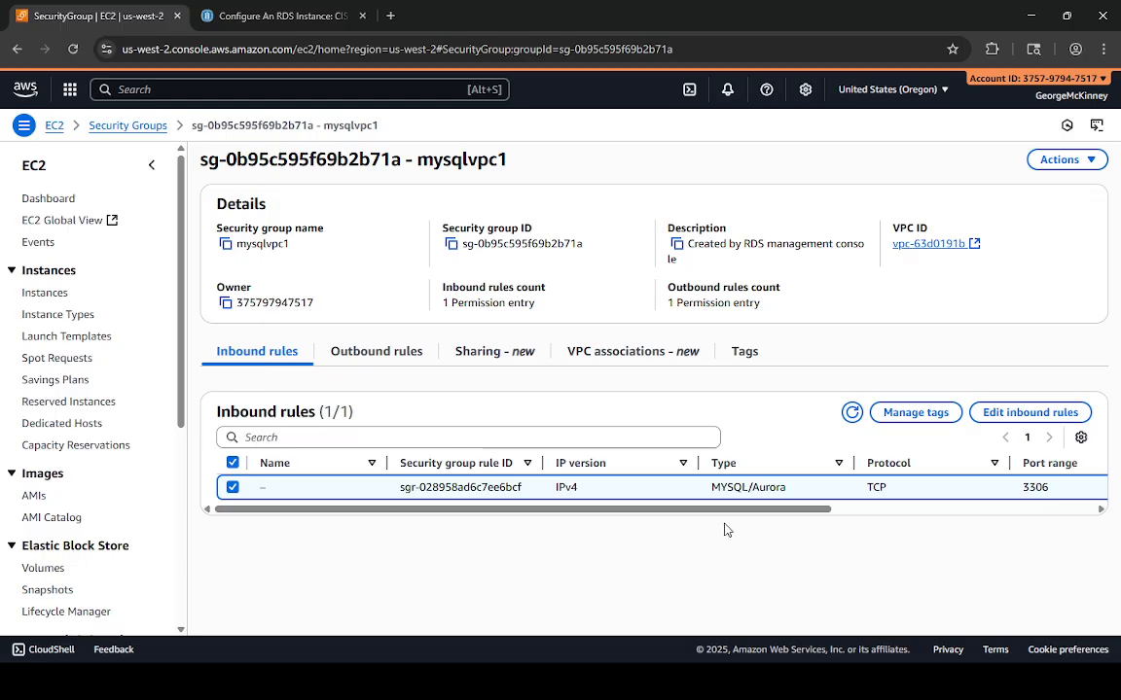
- Edit mysqlvpc1's MYSQL/Aurora inbound rule, replacing its custom source with Anywhere-IPv4 (0.0.0.0/0), save it and check the rule's source
{"action": "left_click", "coordinate": [1011, 419]}
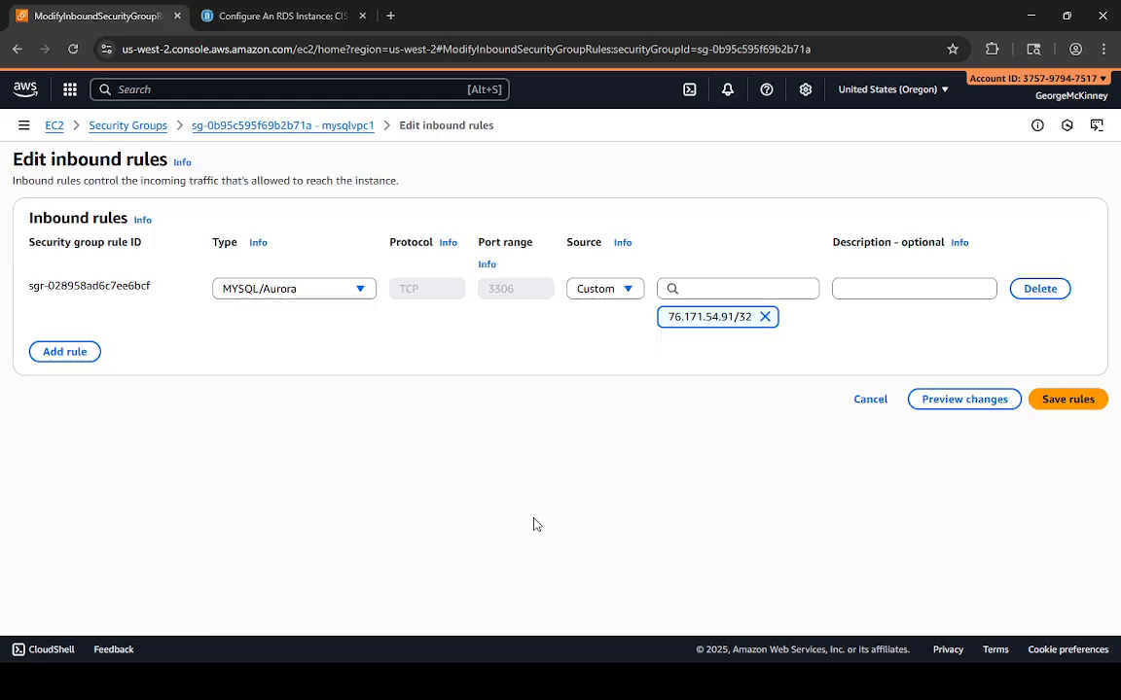
{"action": "left_click", "coordinate": [765, 318]}
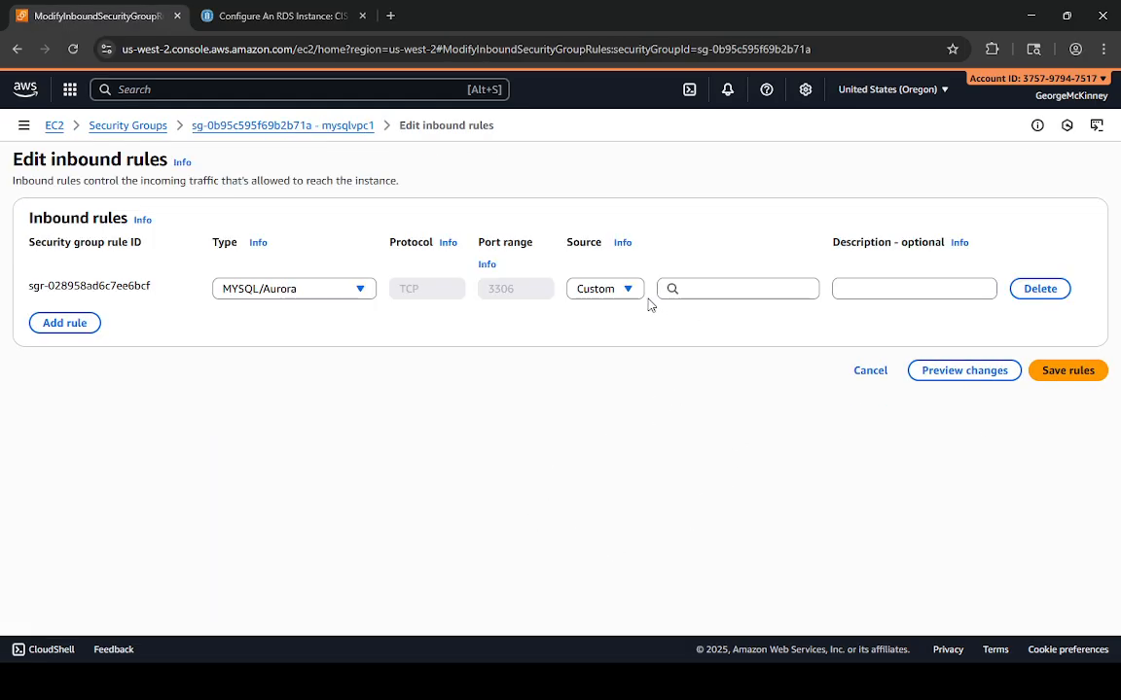
{"action": "left_click", "coordinate": [605, 296]}
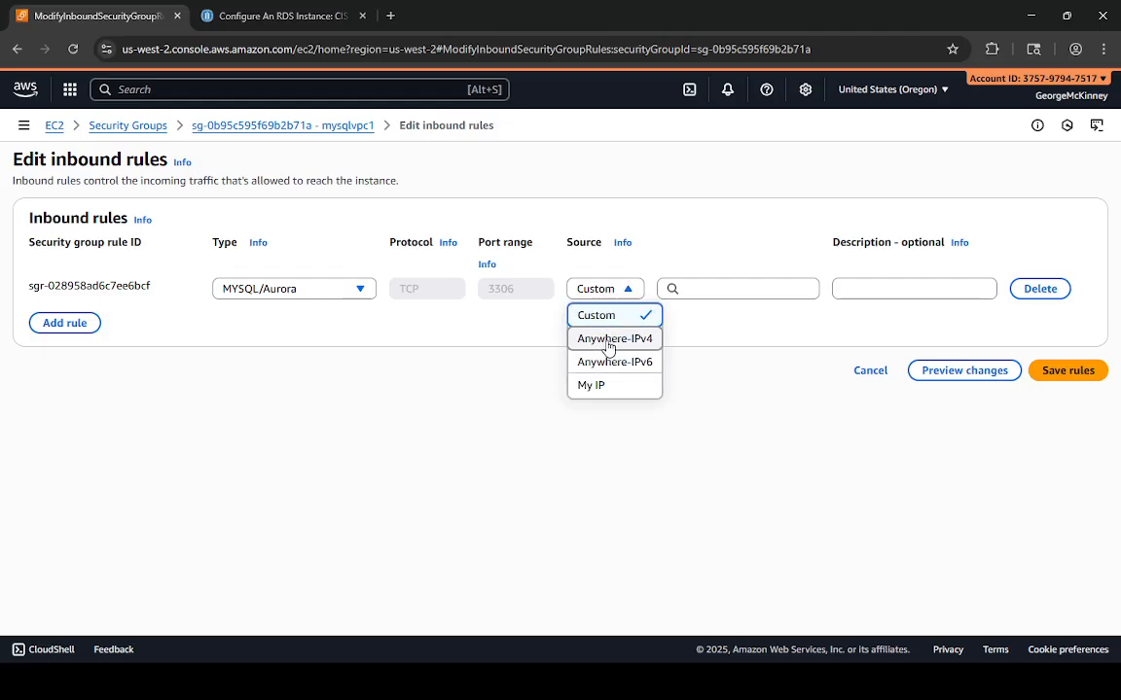
{"action": "left_click", "coordinate": [608, 337]}
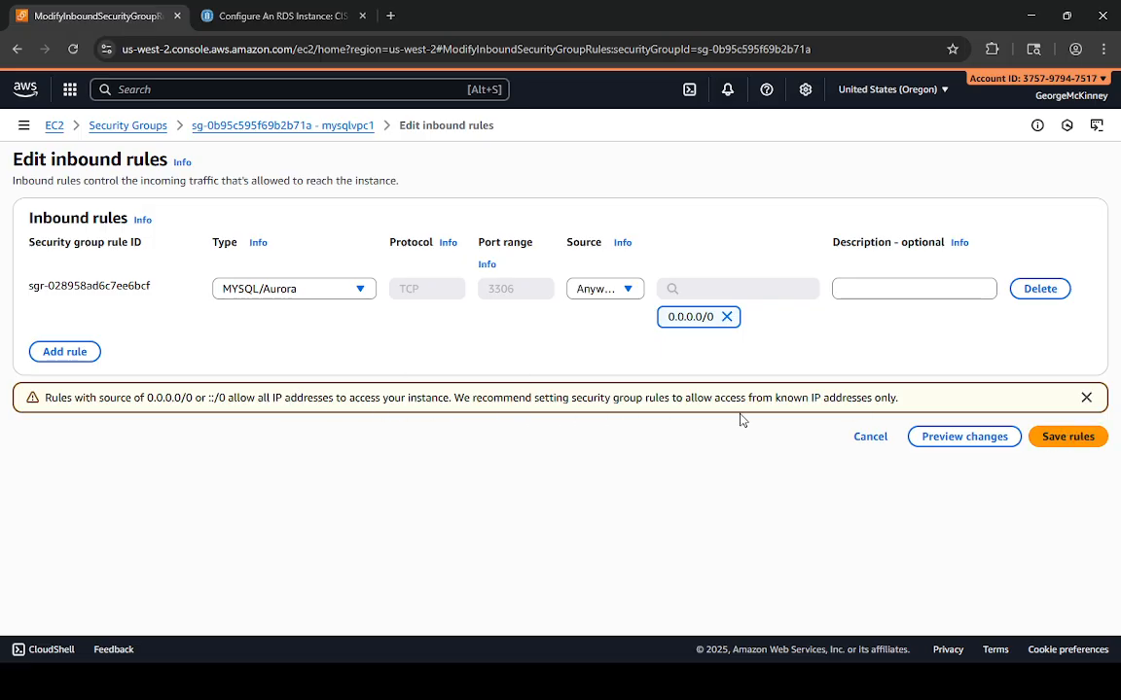
{"action": "left_click", "coordinate": [1067, 436]}
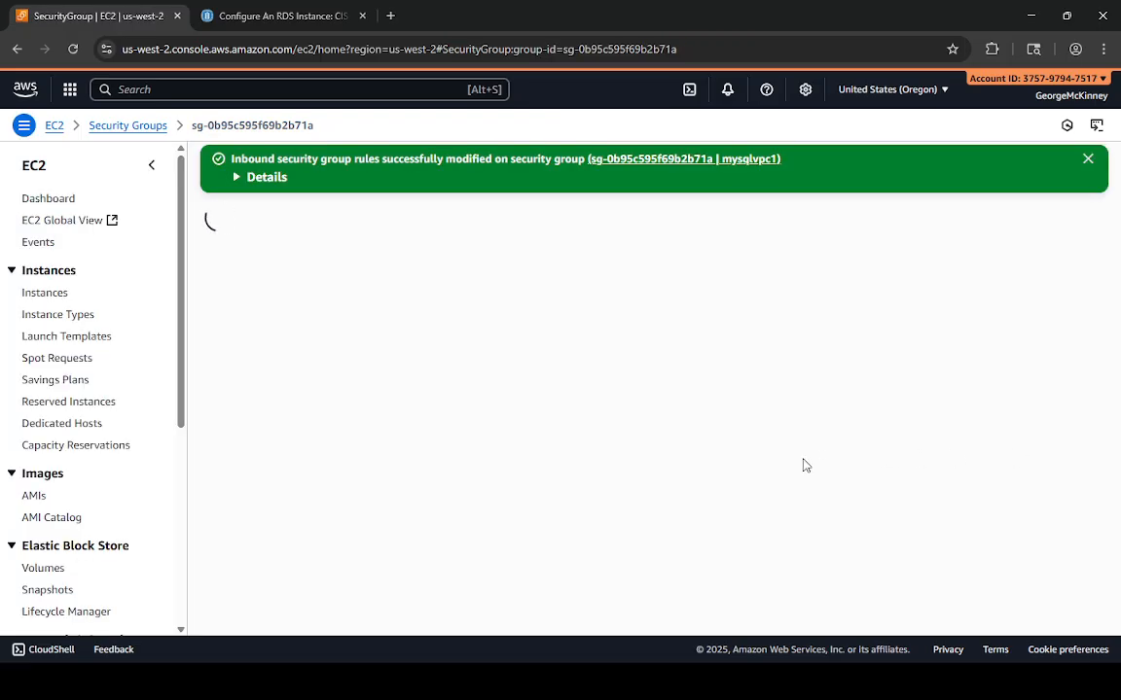
{"action": "left_click_drag", "start_coordinate": [800, 562], "coordinate": [1016, 570]}
{"action": "left_click_drag", "start_coordinate": [923, 541], "coordinate": [848, 545]}
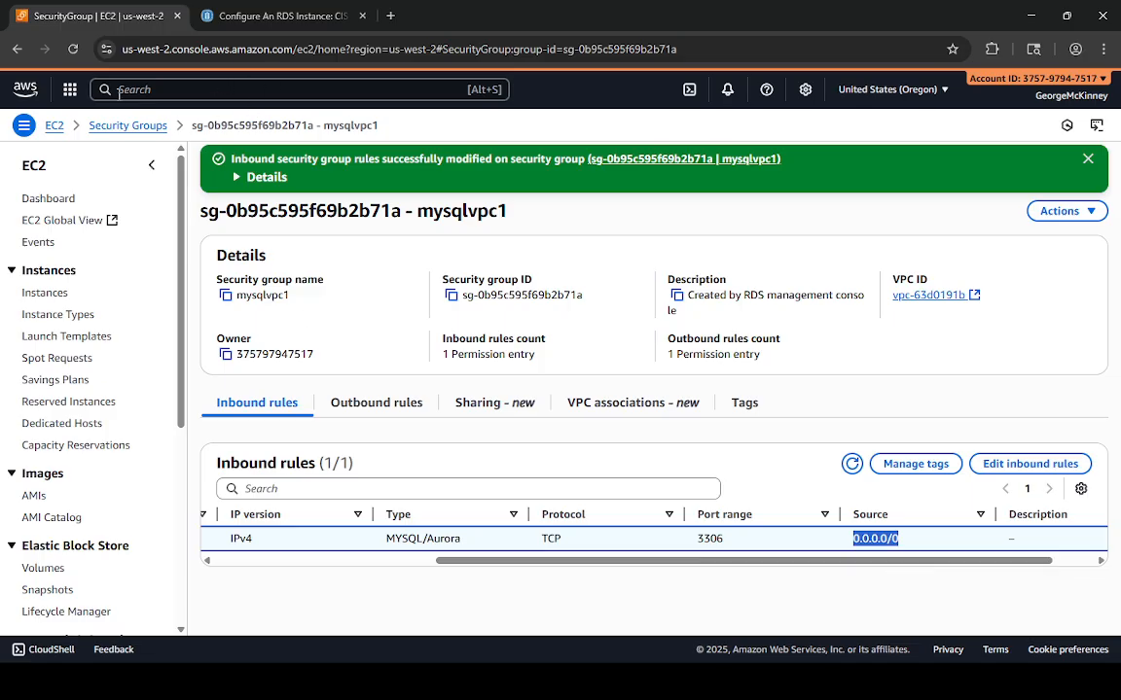
- Search the AWS services for rds, open the Aurora and RDS databases list and check both instances' statuses
{"action": "left_click", "coordinate": [118, 89]}
{"action": "type", "text": "rds"}
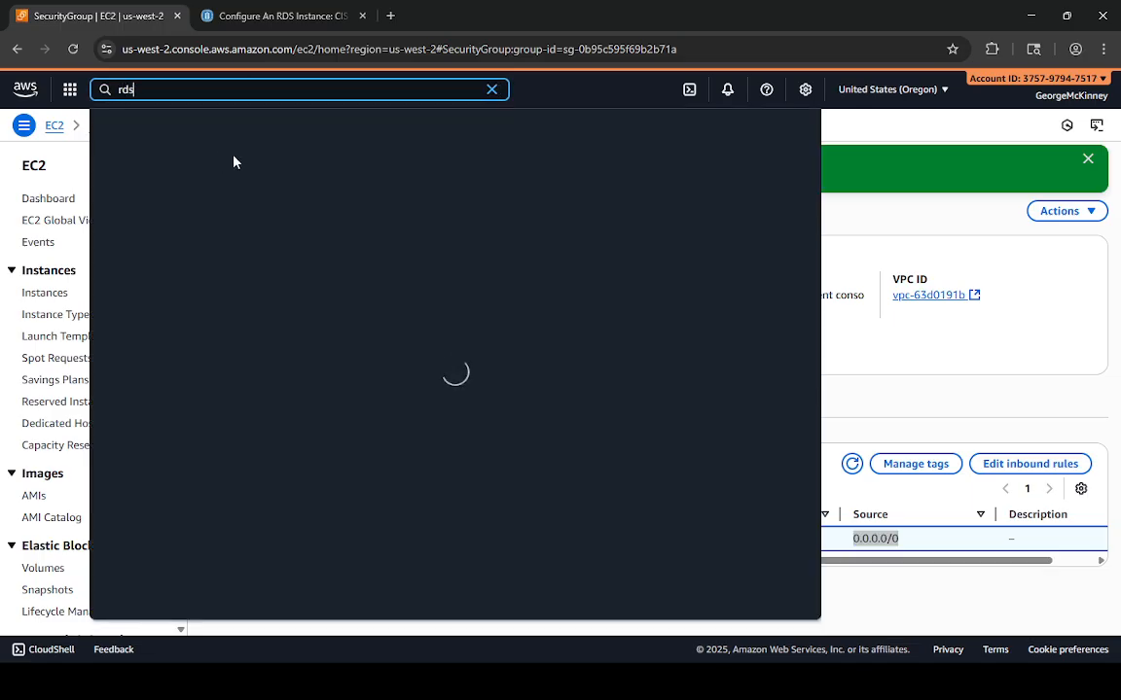
{"action": "mouse_move", "coordinate": [362, 183]}
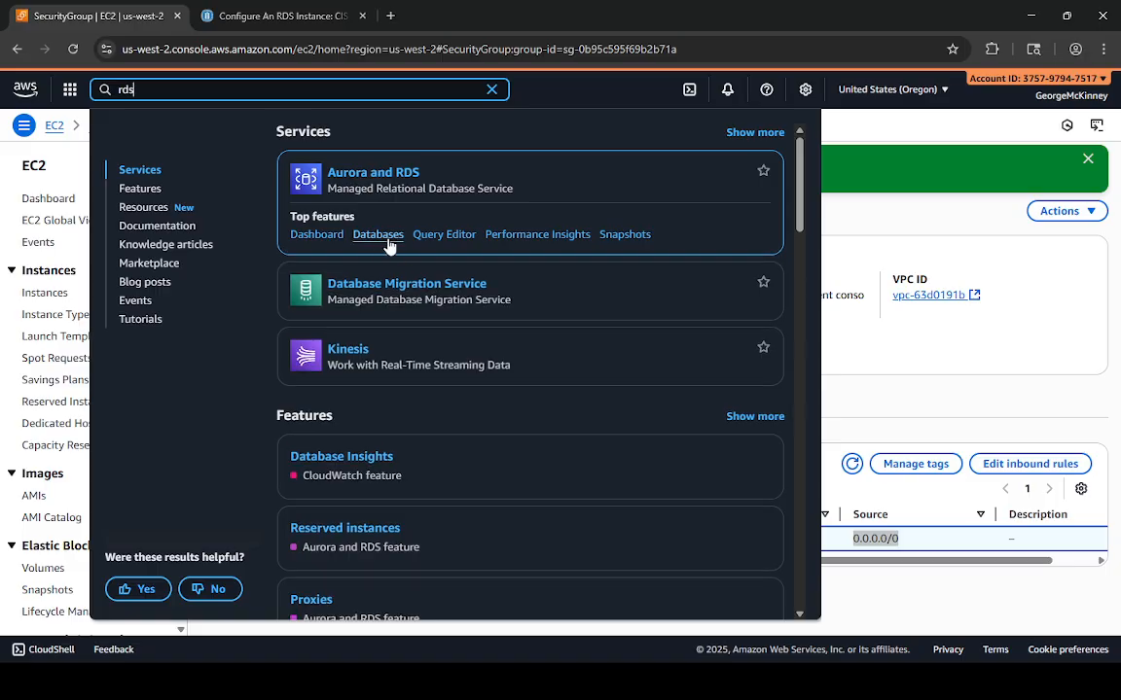
{"action": "left_click", "coordinate": [388, 239]}
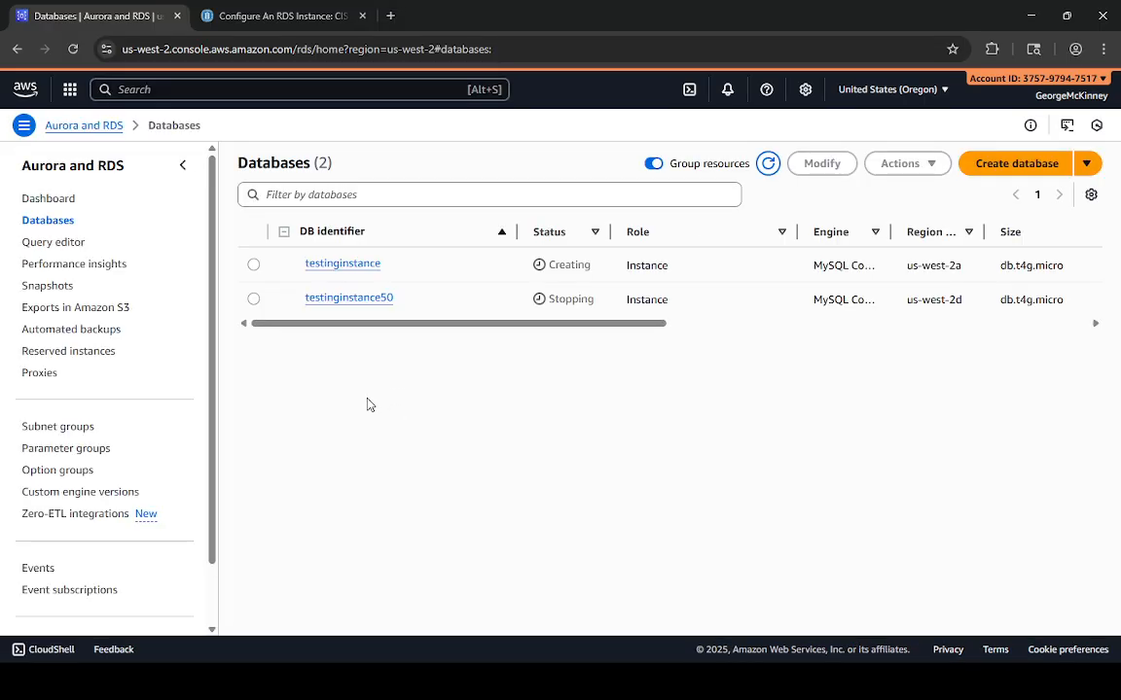
{"action": "double_click", "coordinate": [570, 265]}
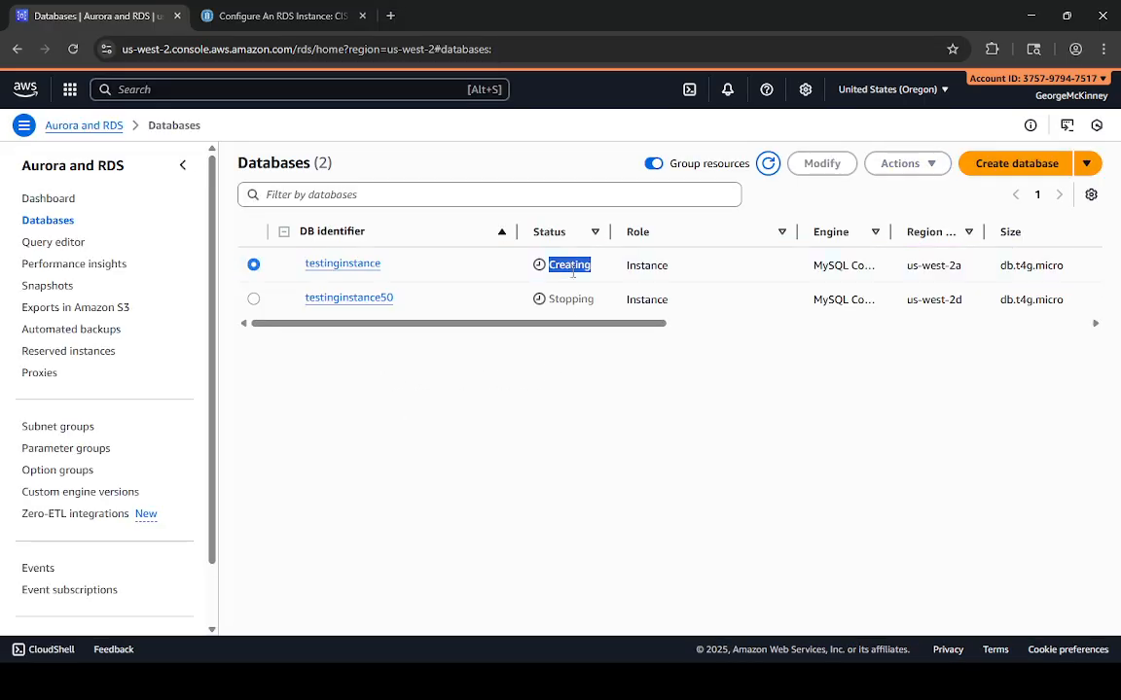
{"action": "double_click", "coordinate": [568, 299]}
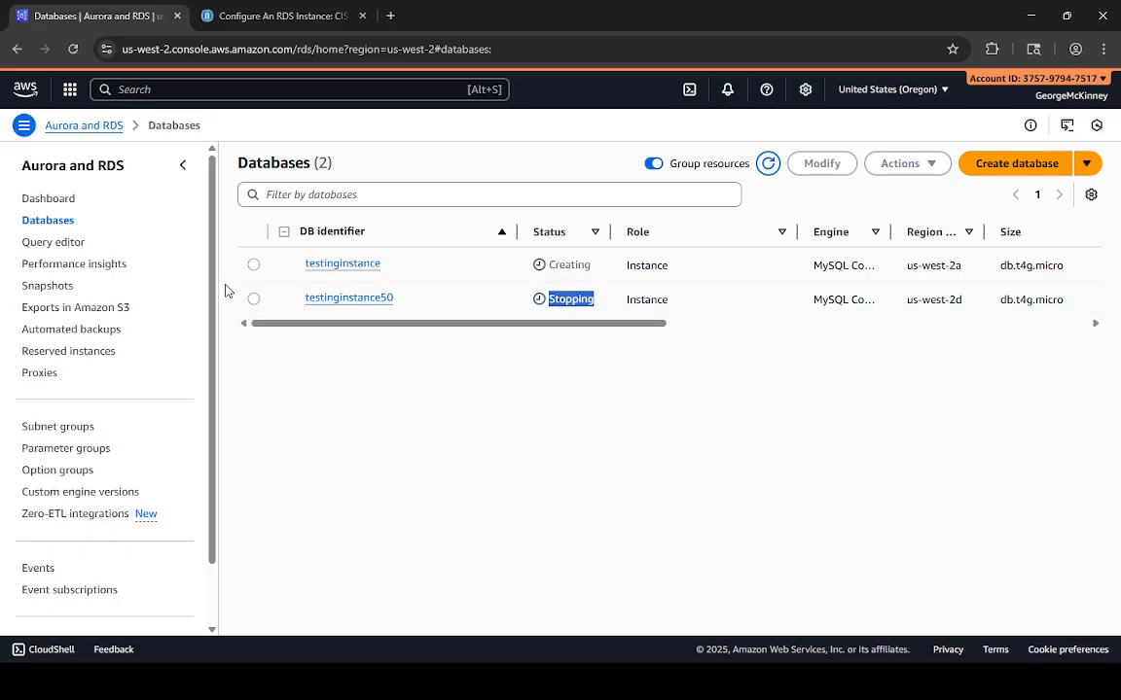
- Delete the testinginstance50 database without a final snapshot, acknowledging the loss of backups and confirming with "delete me"
{"action": "left_click", "coordinate": [253, 299]}
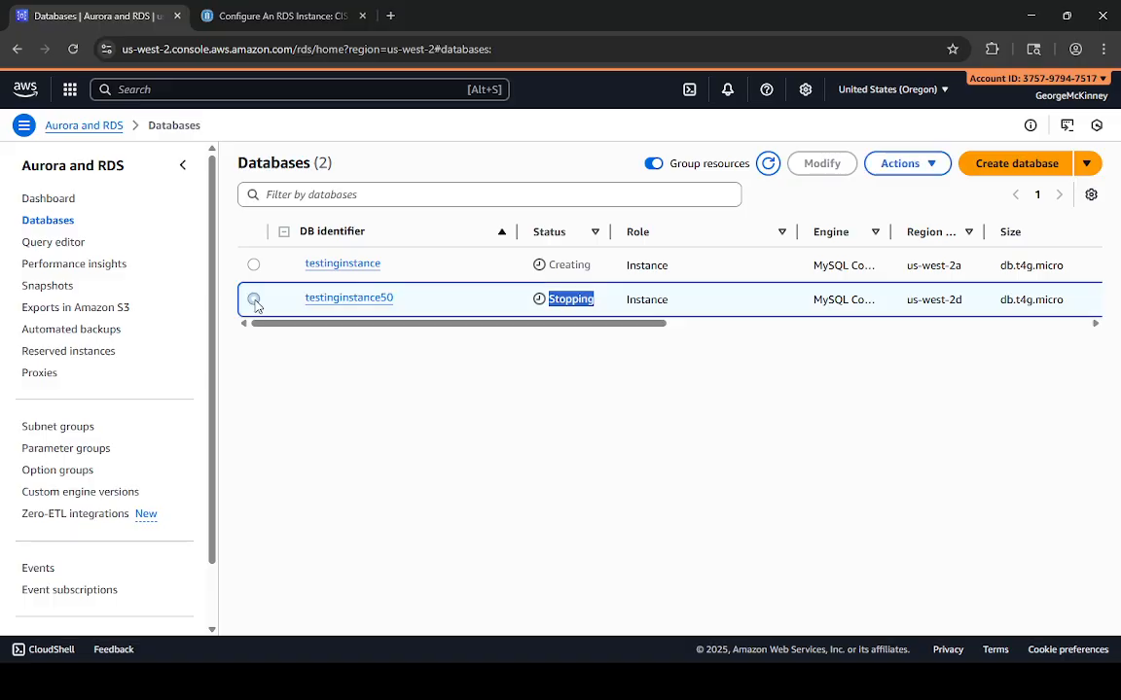
{"action": "left_click", "coordinate": [904, 166]}
{"action": "left_click", "coordinate": [751, 238]}
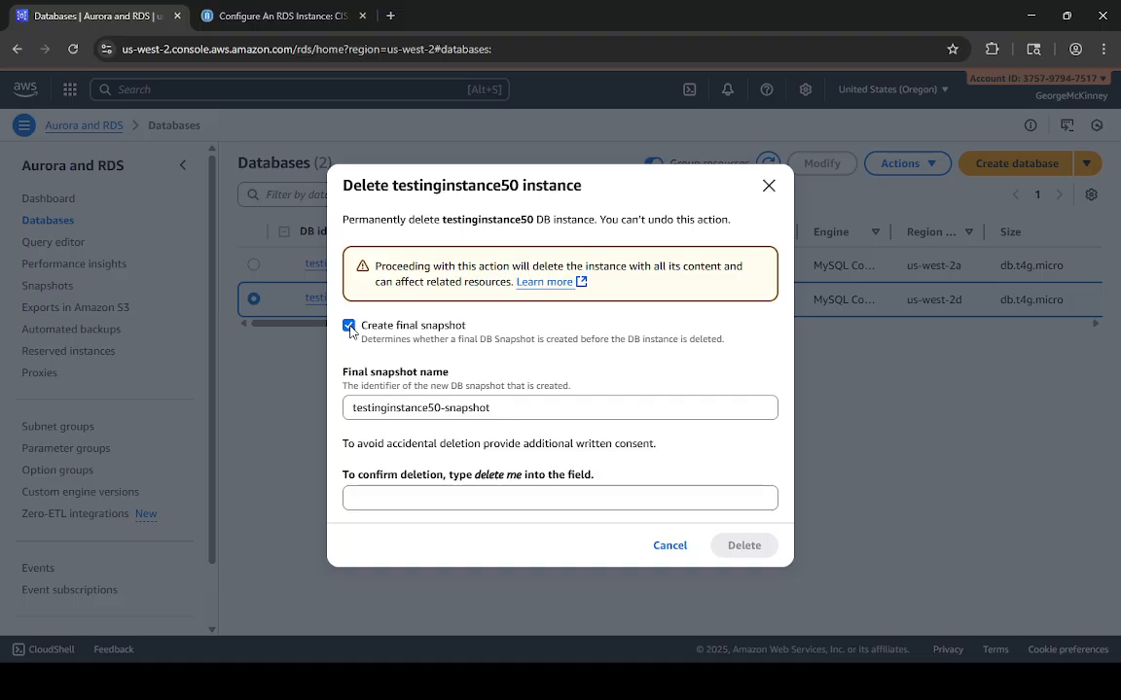
{"action": "left_click", "coordinate": [348, 326]}
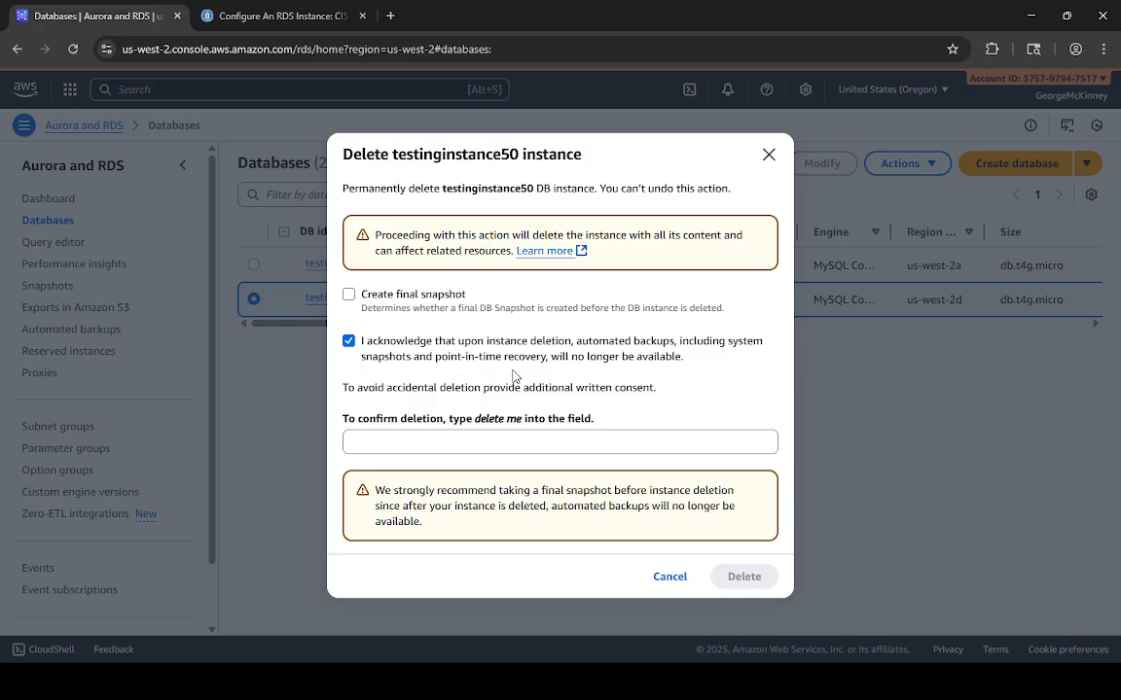
{"action": "double_click", "coordinate": [489, 422]}
{"action": "mouse_move", "coordinate": [498, 423]}
{"action": "left_mouse_down"}
{"action": "mouse_move", "coordinate": [515, 422]}
{"action": "mouse_move", "coordinate": [488, 444]}
{"action": "left_mouse_up"}
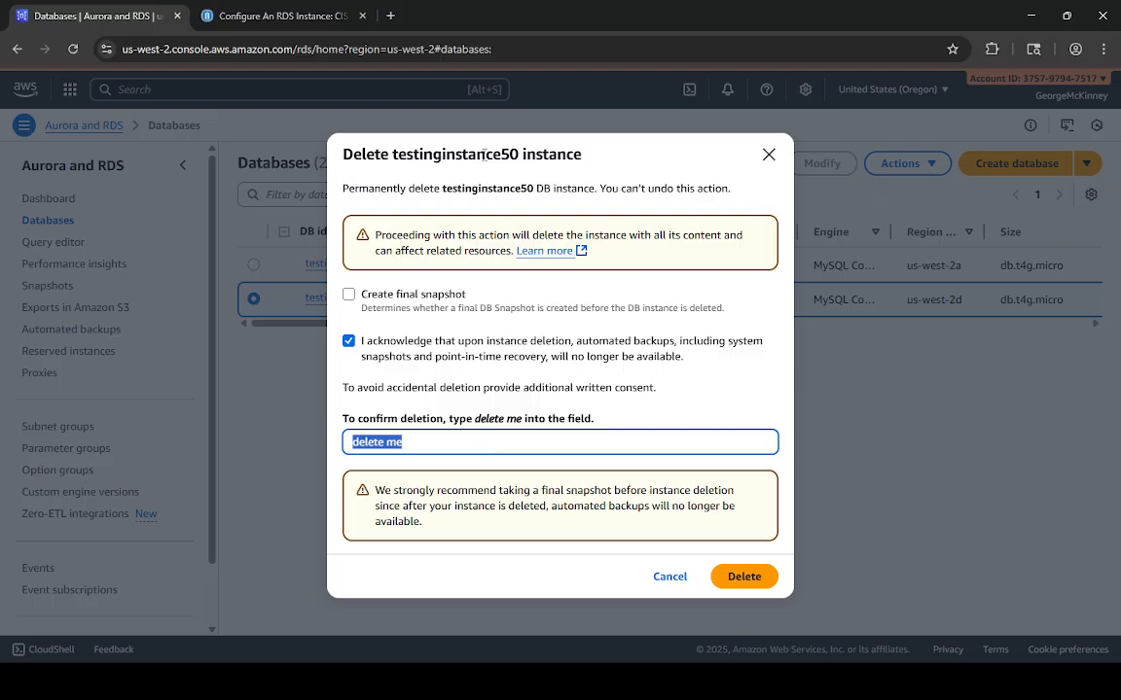
{"action": "double_click", "coordinate": [482, 154]}
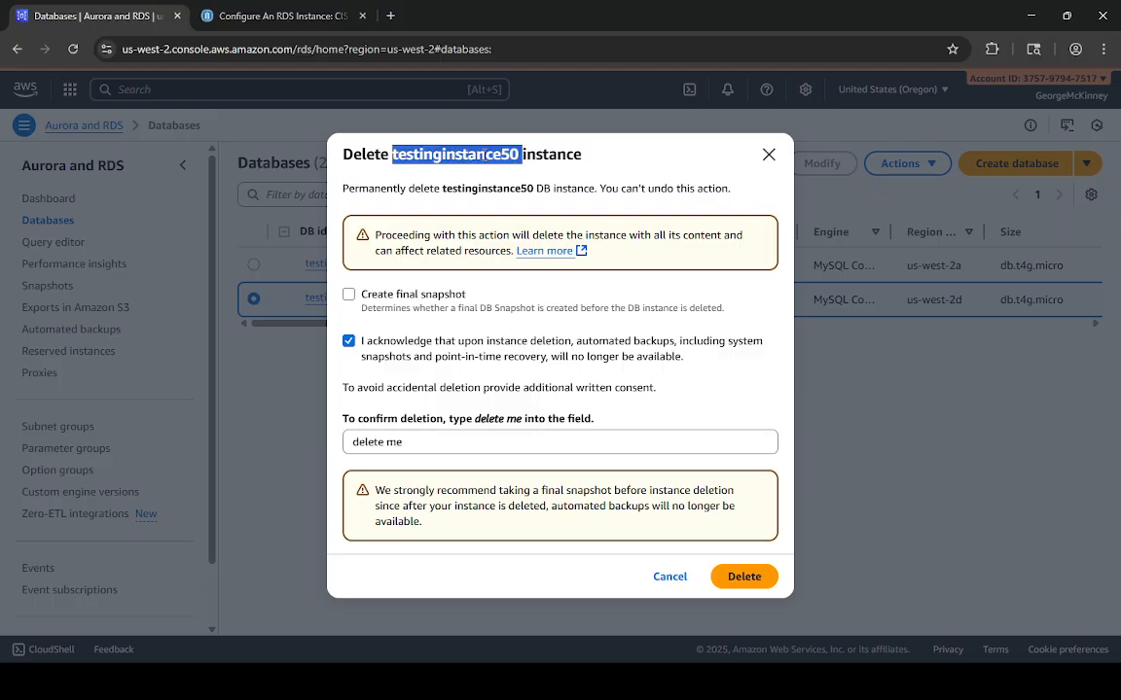
{"action": "left_click", "coordinate": [744, 576]}
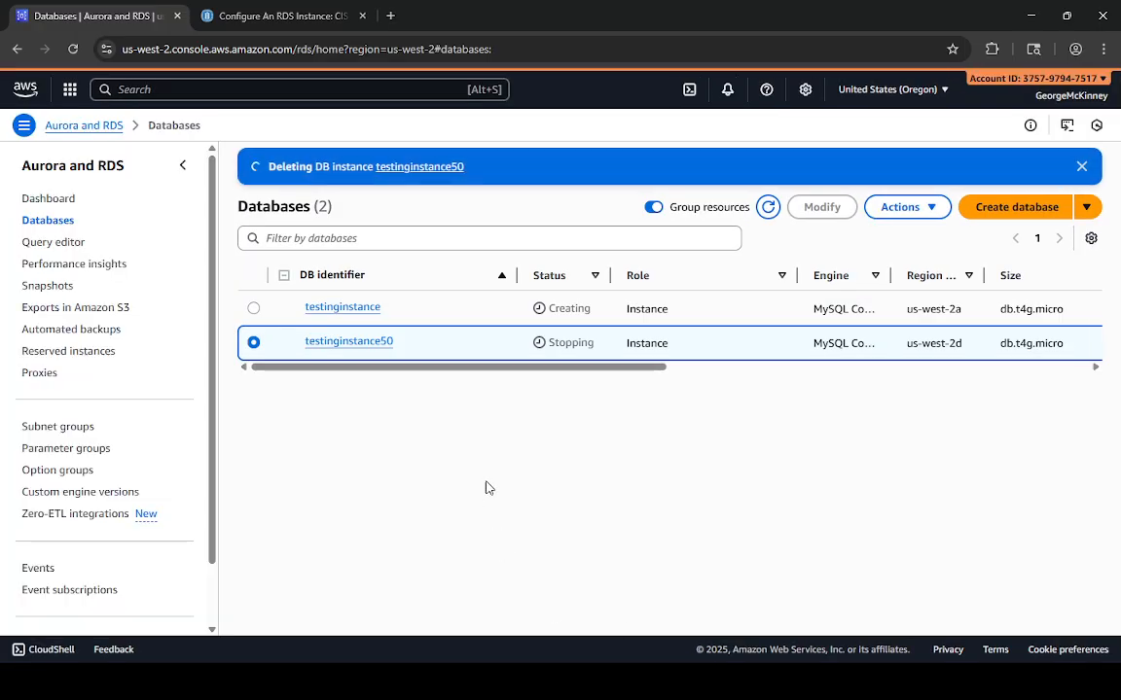
- Refresh the databases list to check the statuses of testinginstance and testinginstance50
{"action": "left_click", "coordinate": [768, 208]}
{"action": "left_click", "coordinate": [73, 48]}
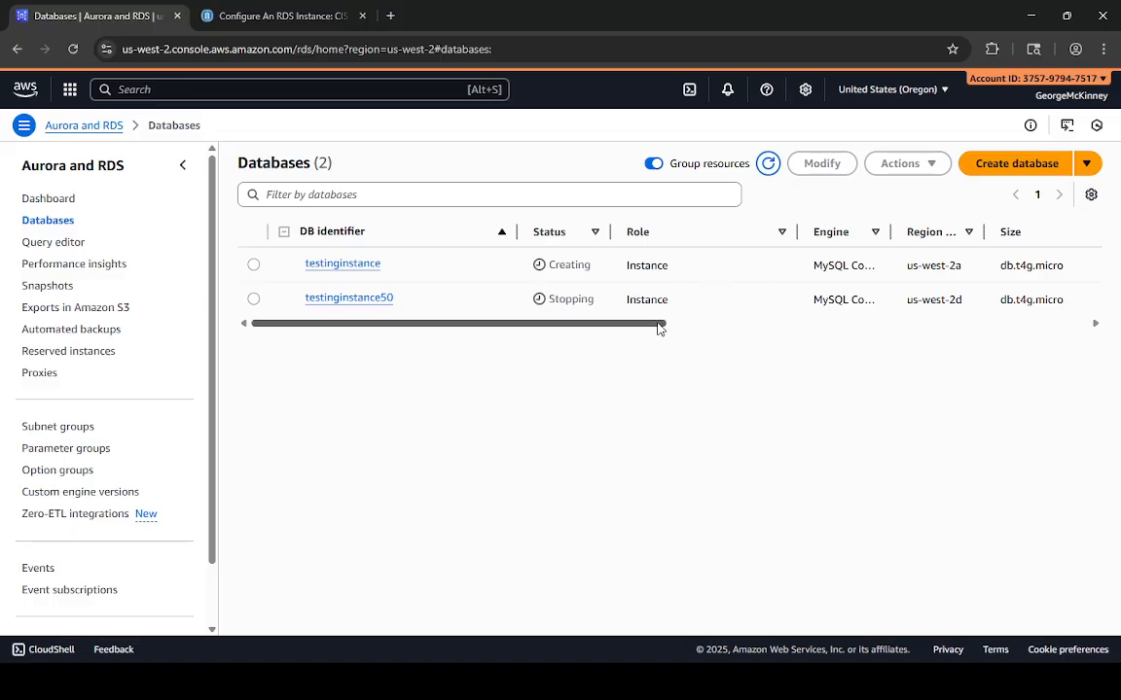
{"action": "mouse_move", "coordinate": [657, 325]}
{"action": "left_mouse_down"}
{"action": "mouse_move", "coordinate": [983, 321]}
{"action": "mouse_move", "coordinate": [638, 333]}
{"action": "left_mouse_up"}
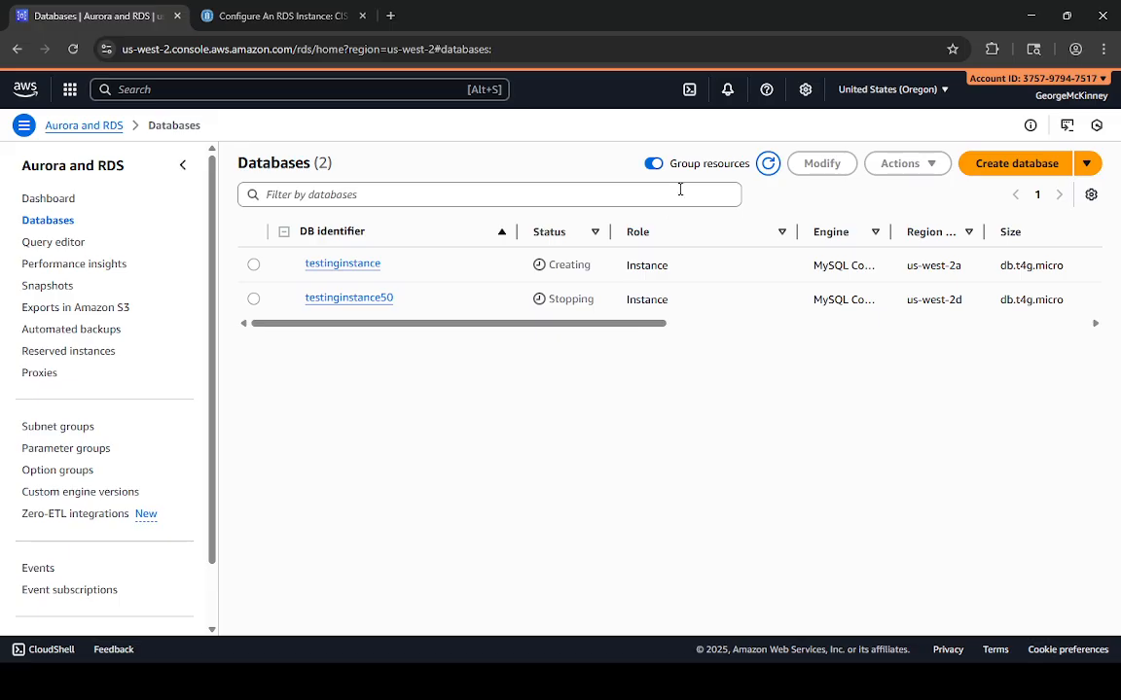
{"action": "left_click", "coordinate": [769, 163]}
- Search the web for mysql workbench in a new tab and open the MySQL Workbench product page
{"action": "left_click", "coordinate": [390, 15]}
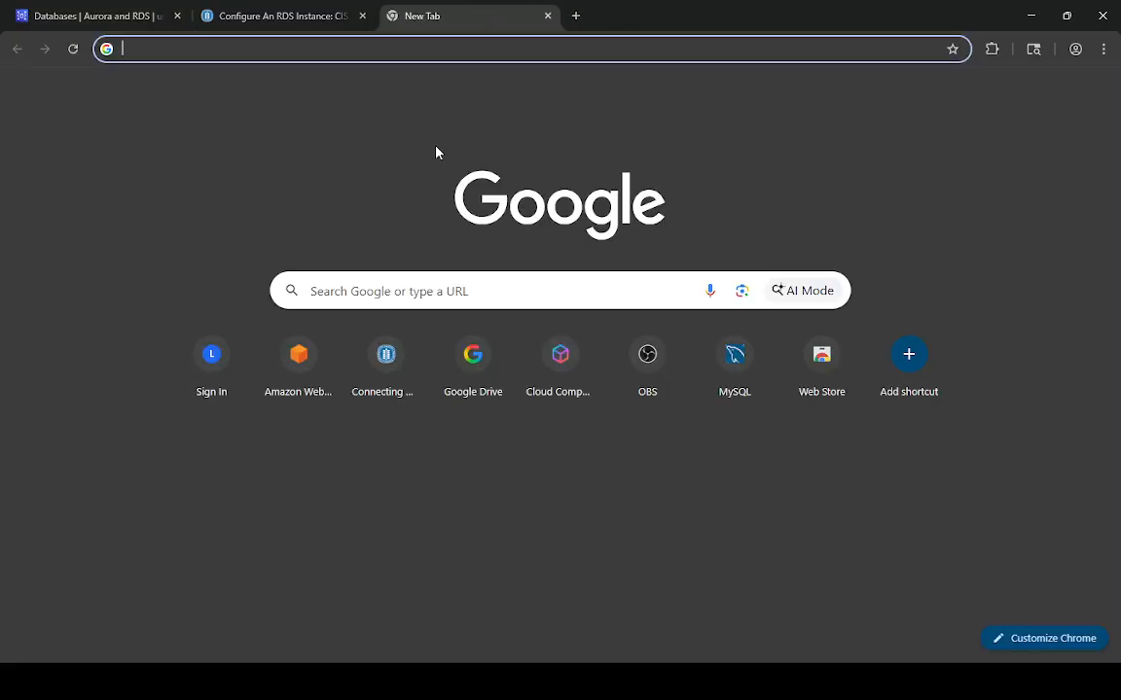
{"action": "type", "text": "mysql wor"}
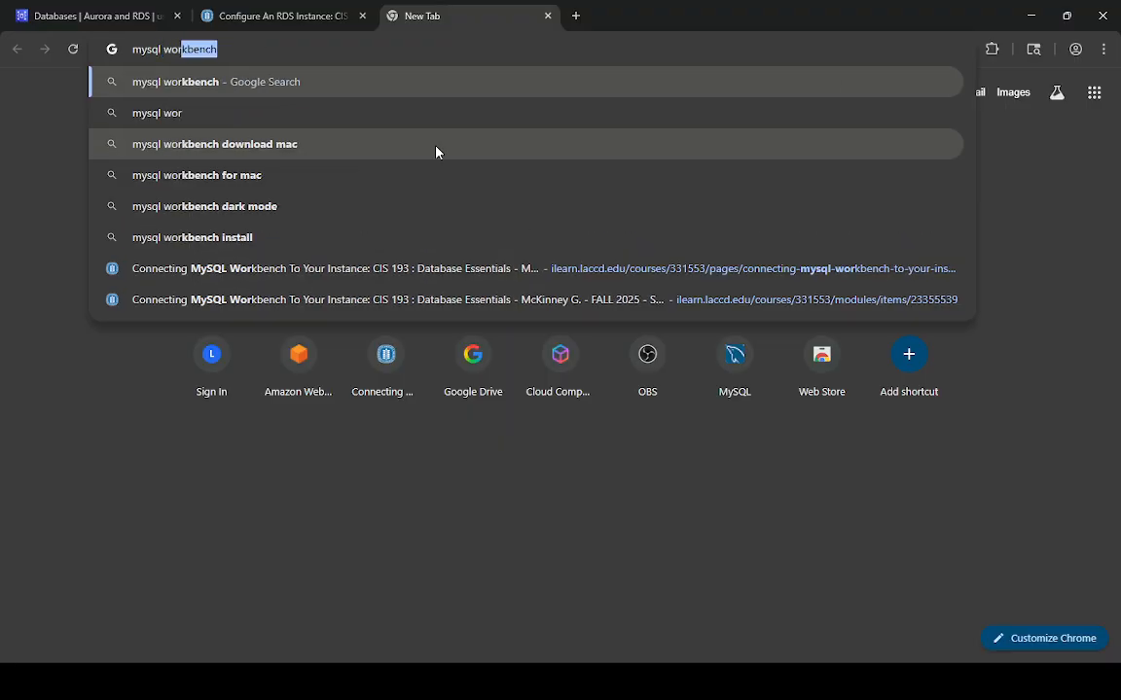
{"action": "key", "text": "Return"}
{"action": "left_click", "coordinate": [233, 240]}
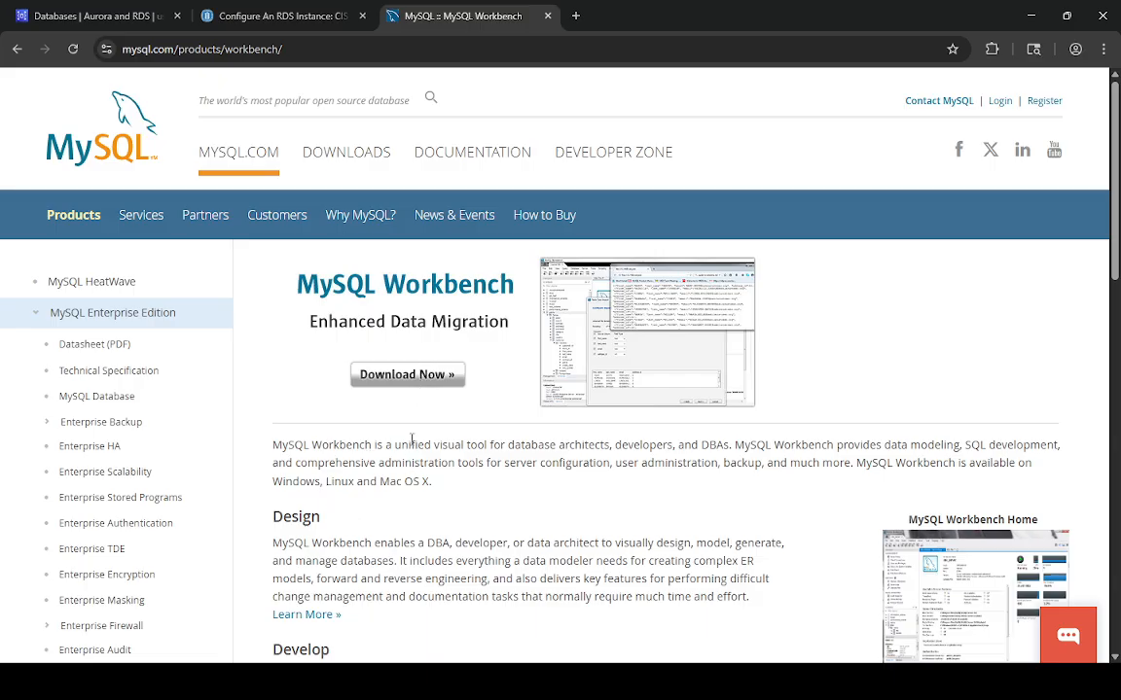
- Search for mysql shell client download in another new tab and open the Download MySQL Shell page
{"action": "left_click", "coordinate": [574, 15]}
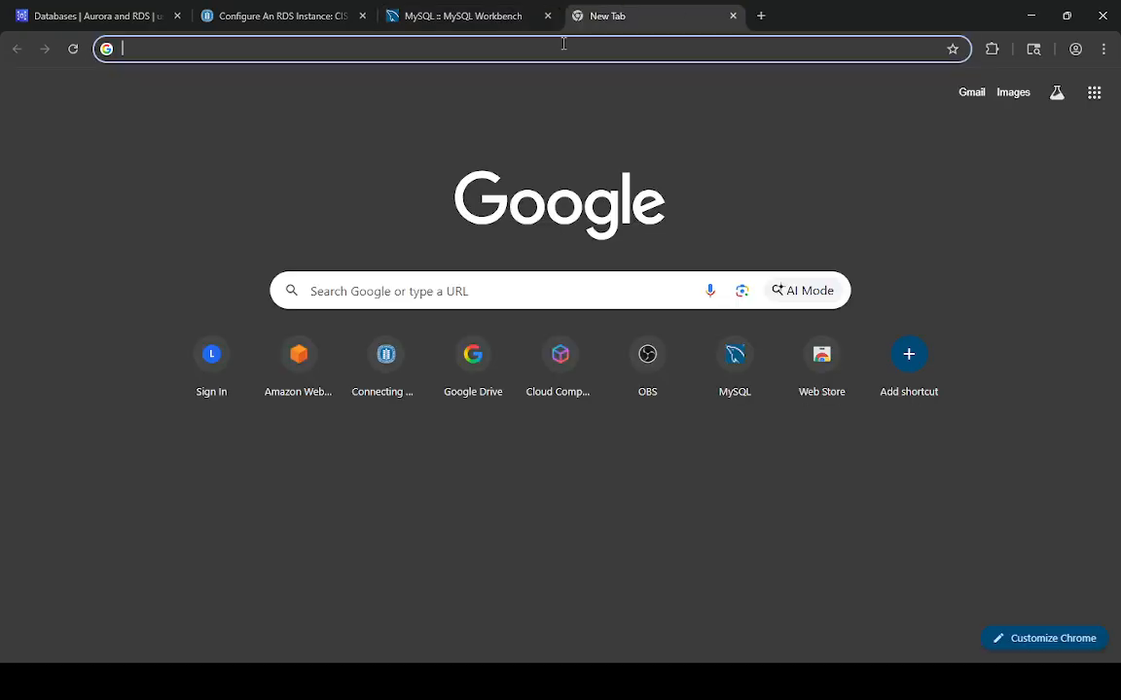
{"action": "type", "text": "mysql "}
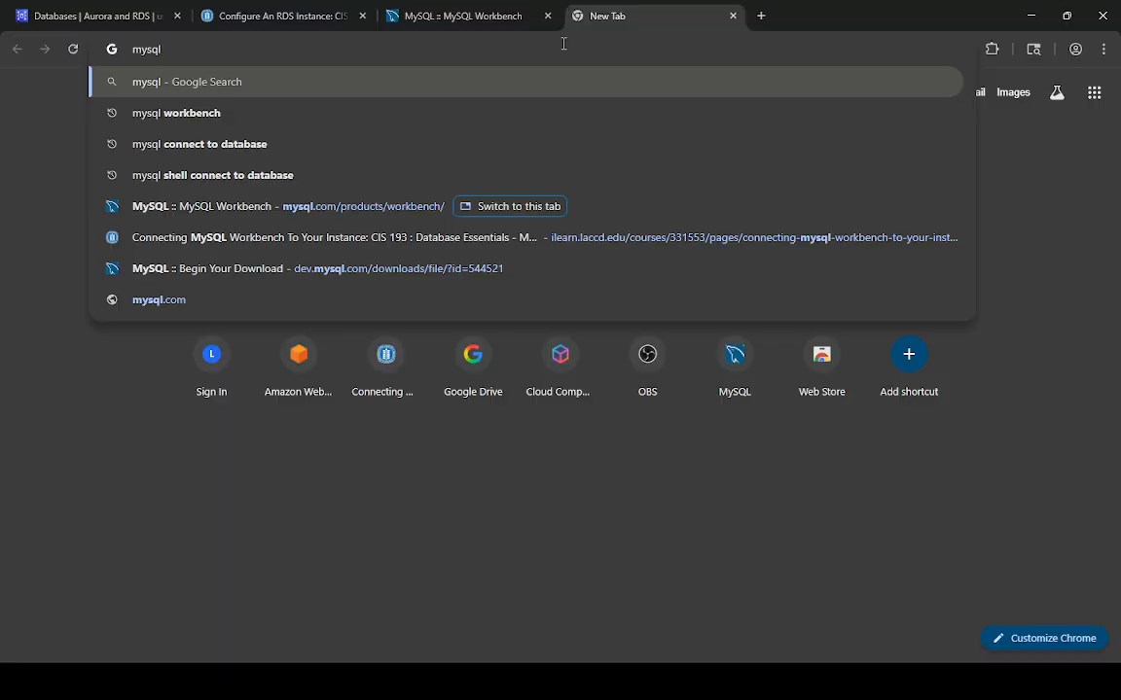
{"action": "type", "text": "she"}
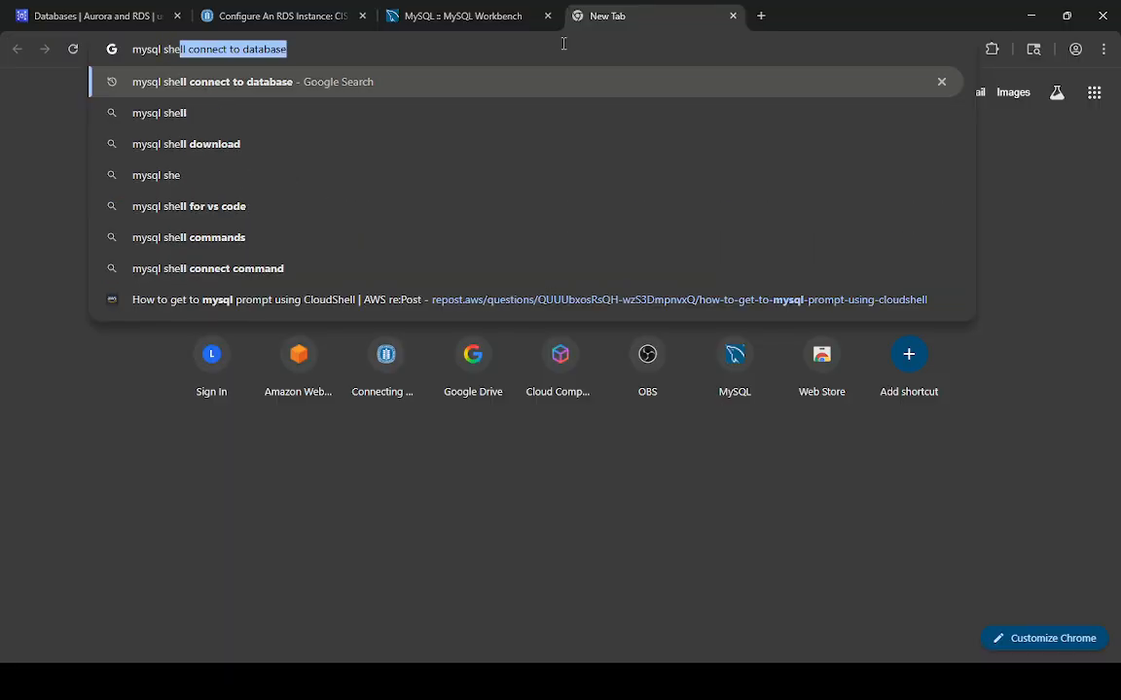
{"action": "type", "text": "ll "}
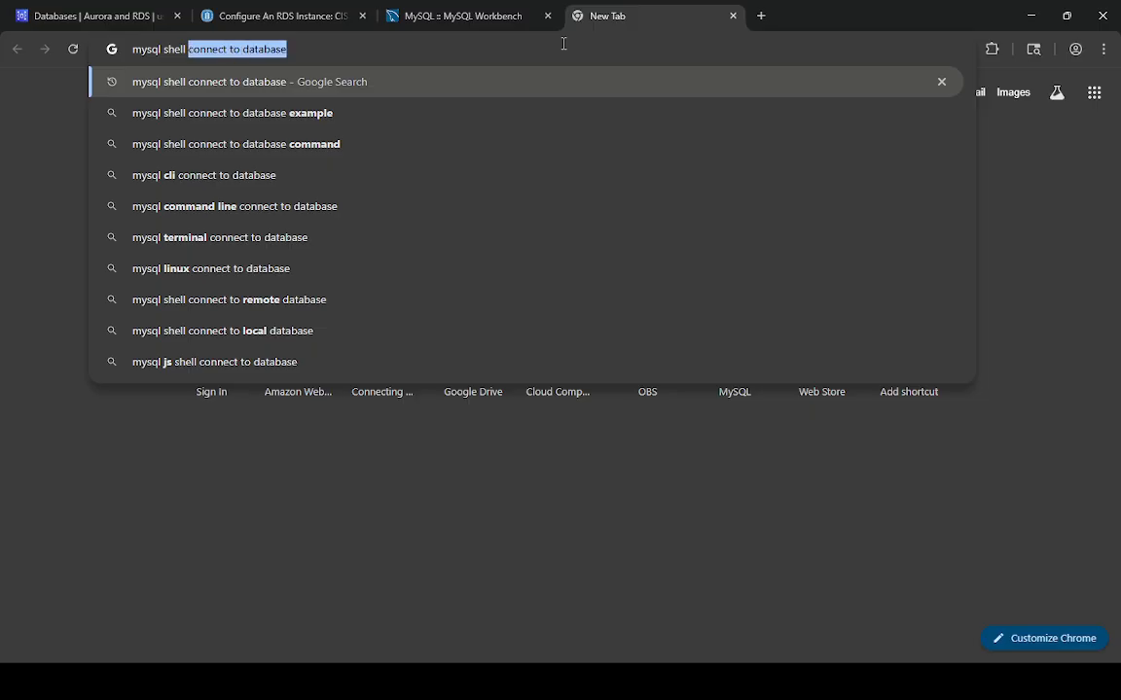
{"action": "type", "text": "cl"}
{"action": "key", "text": "Down"}
{"action": "key", "text": "Return"}
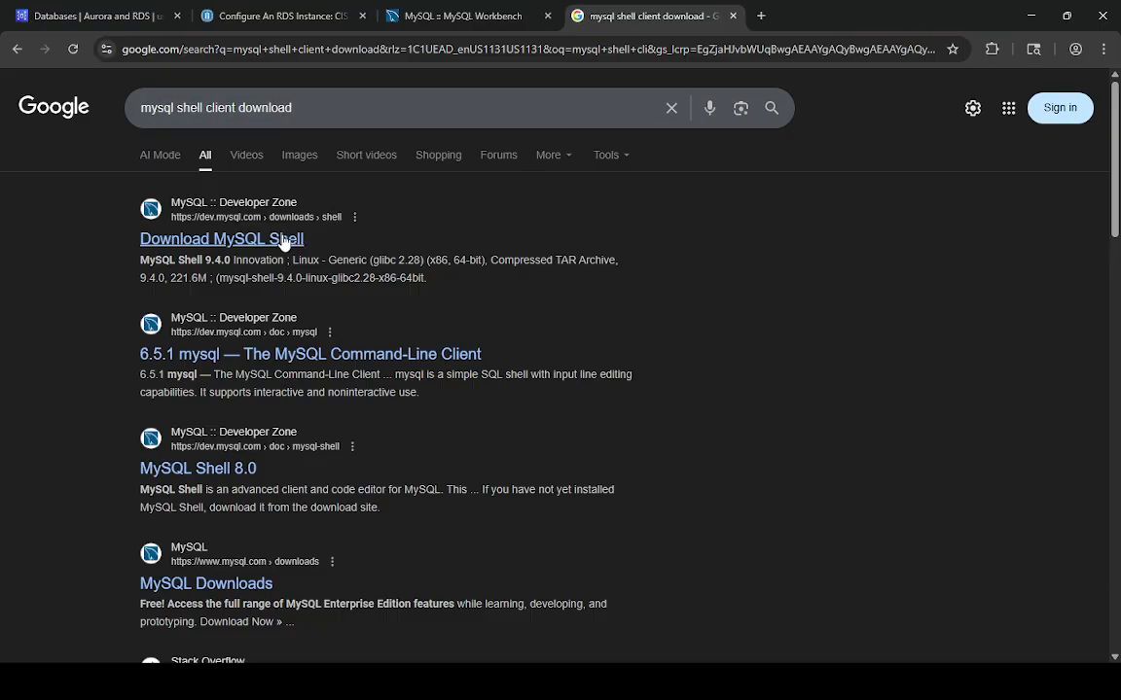
{"action": "left_click", "coordinate": [289, 239]}
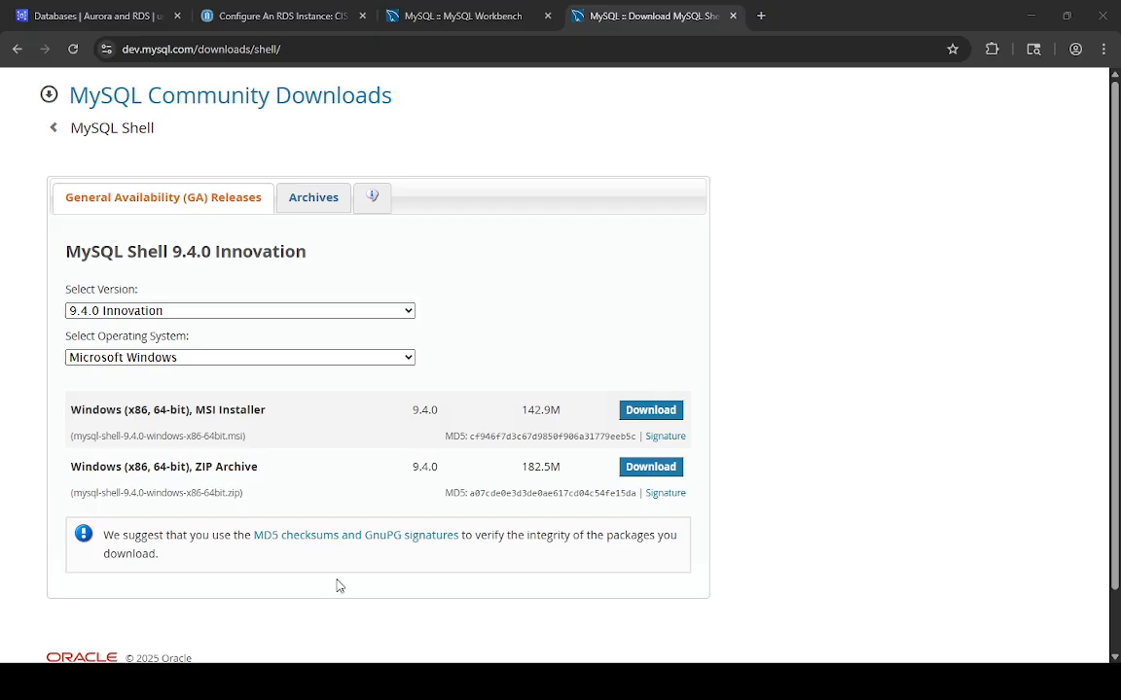
- Close the MySQL Shell download and MySQL Workbench pages to return to the RDS lab instructions
{"action": "left_click", "coordinate": [776, 311]}
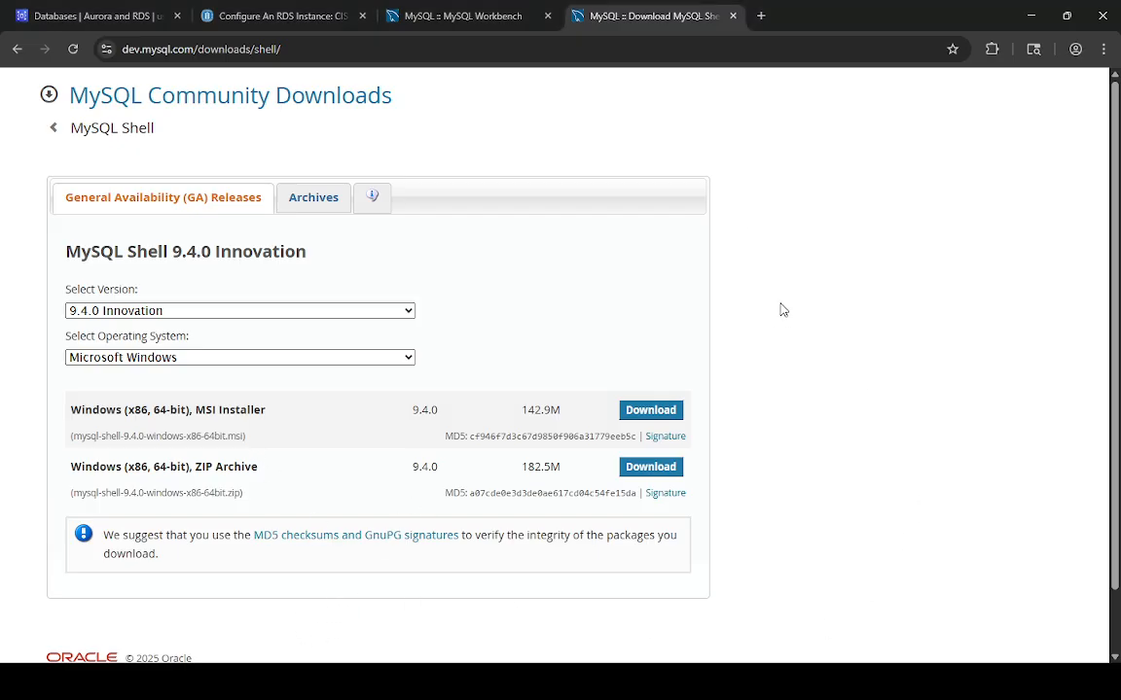
{"action": "left_click", "coordinate": [731, 16]}
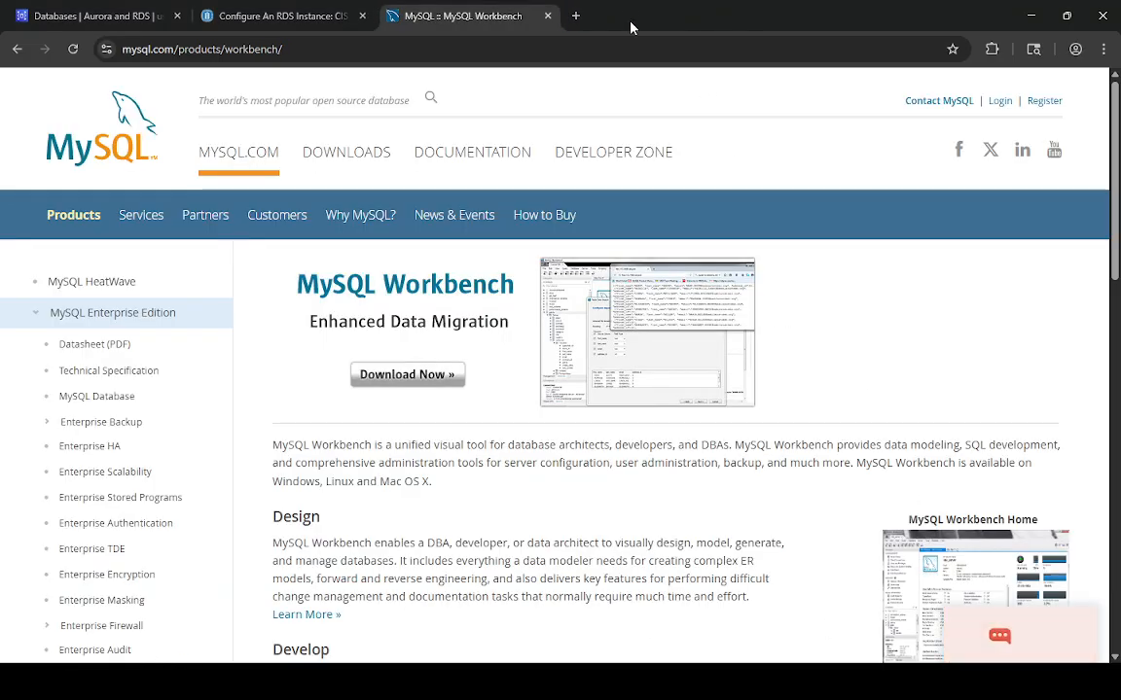
{"action": "left_click", "coordinate": [547, 17]}
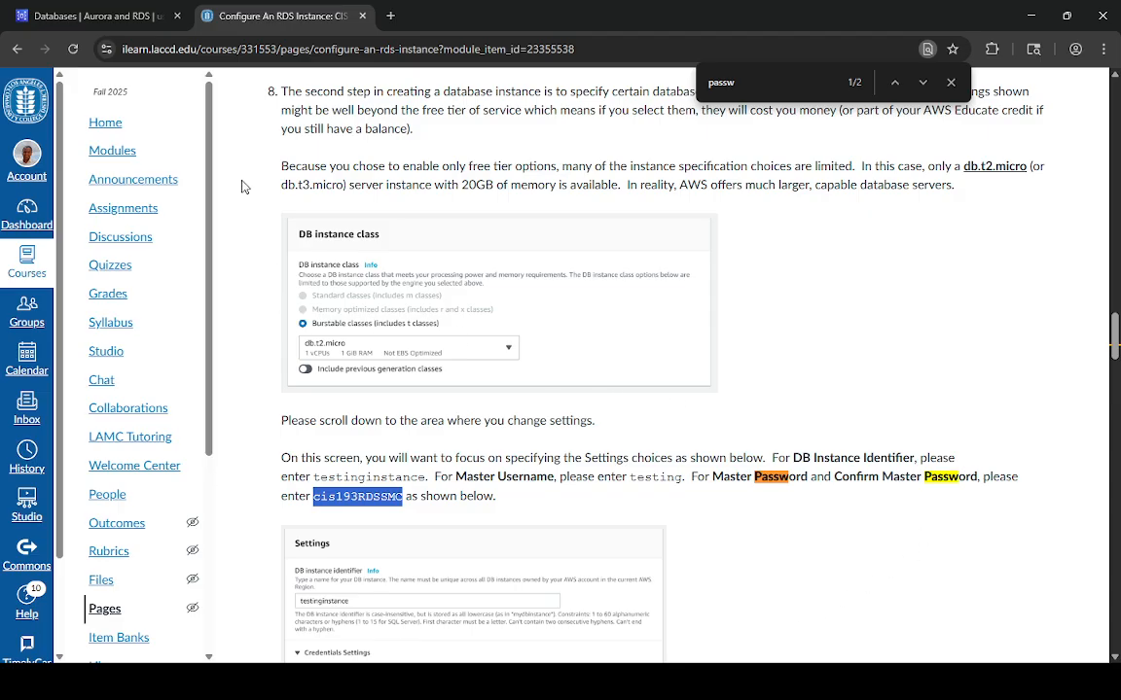
- Switch back to the RDS console, refresh the databases list and open the details of testinginstance
{"action": "left_click", "coordinate": [86, 13]}
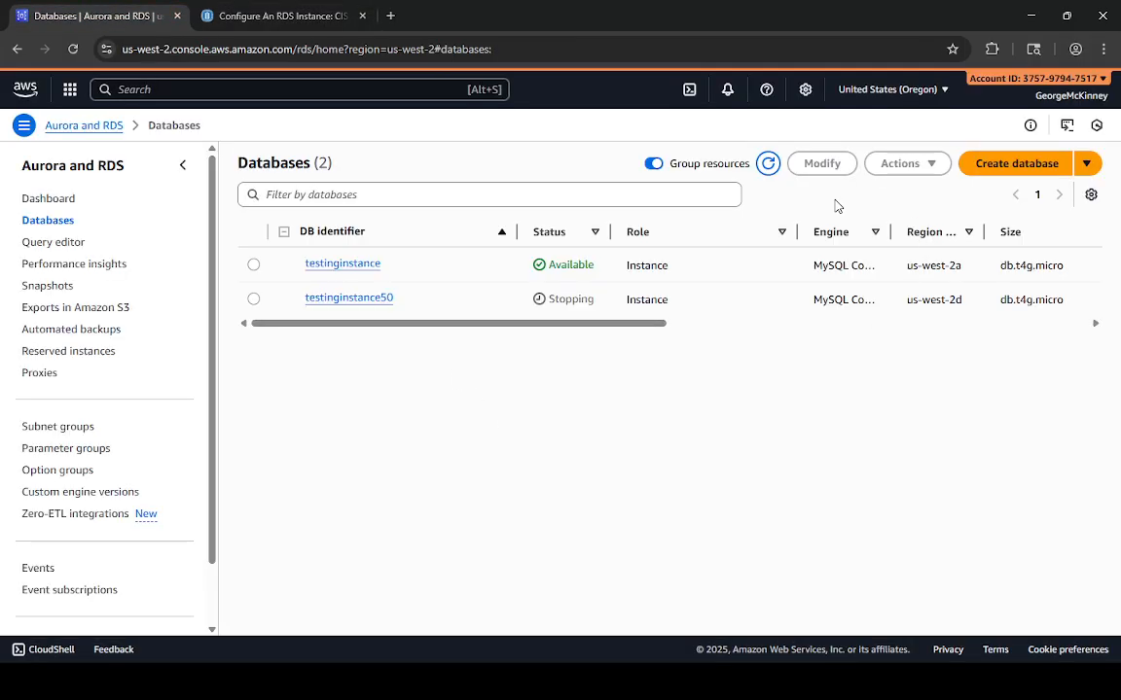
{"action": "left_click", "coordinate": [768, 167]}
{"action": "left_click", "coordinate": [339, 265]}
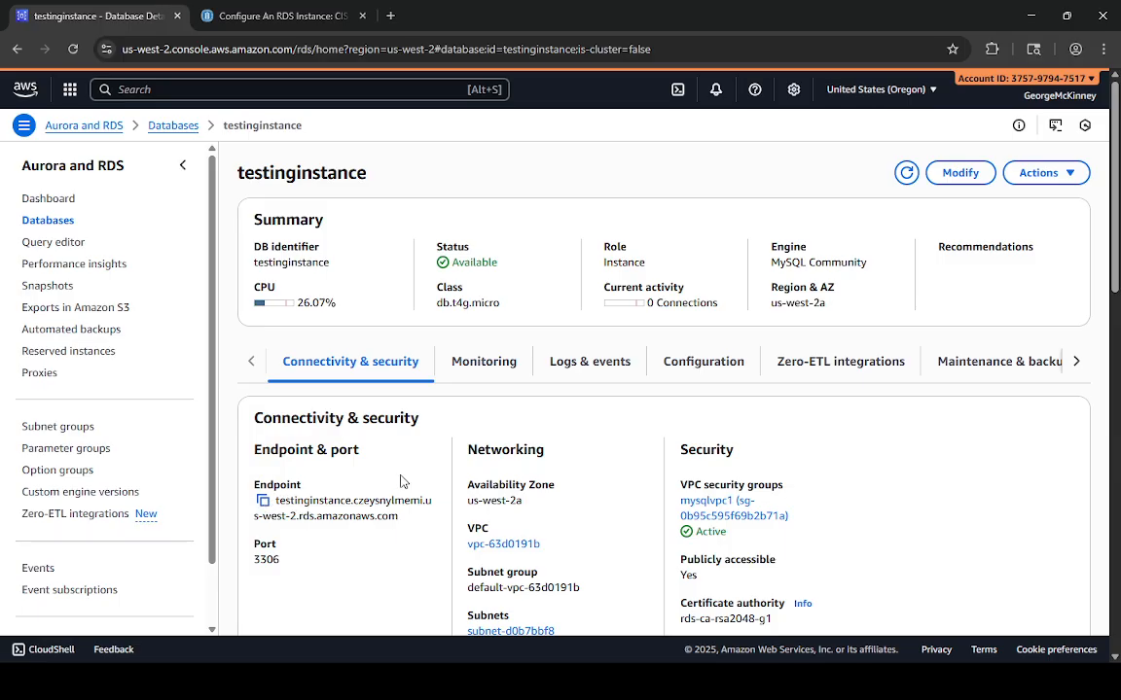
- Open the configuration details of testinginstance and check its DB name
{"action": "left_click", "coordinate": [702, 362]}
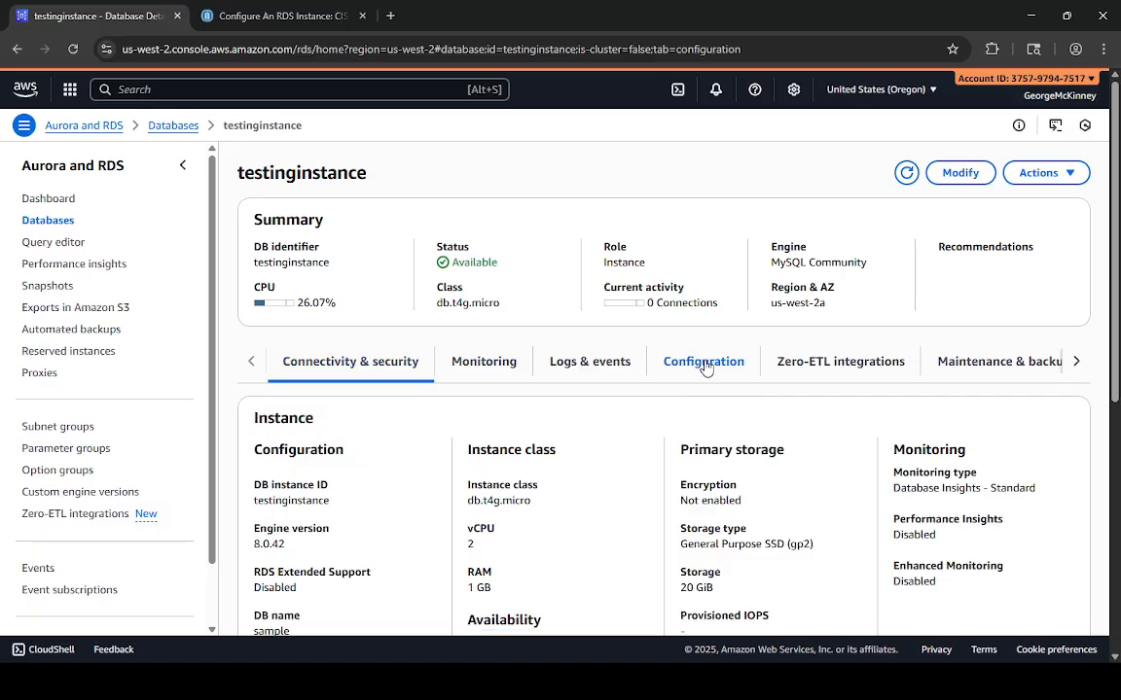
{"action": "scroll", "coordinate": [557, 425], "scroll_direction": "down", "scroll_amount": 2}
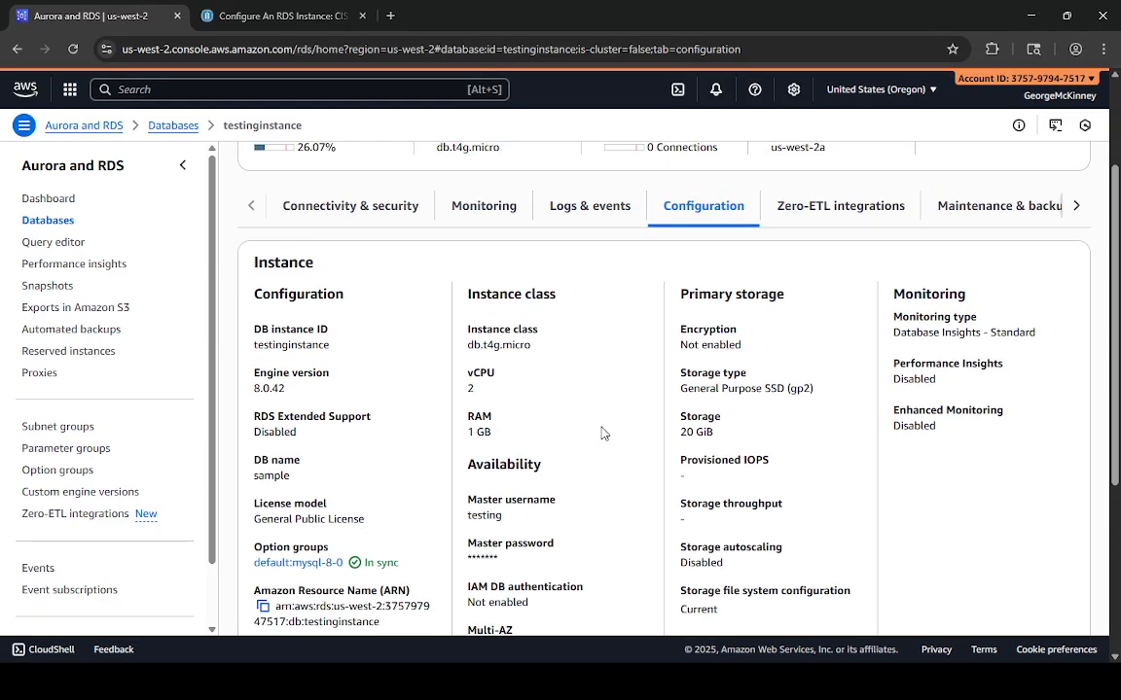
{"action": "scroll", "coordinate": [601, 434], "scroll_direction": "down", "scroll_amount": 3}
{"action": "scroll", "coordinate": [601, 433], "scroll_direction": "down", "scroll_amount": 1}
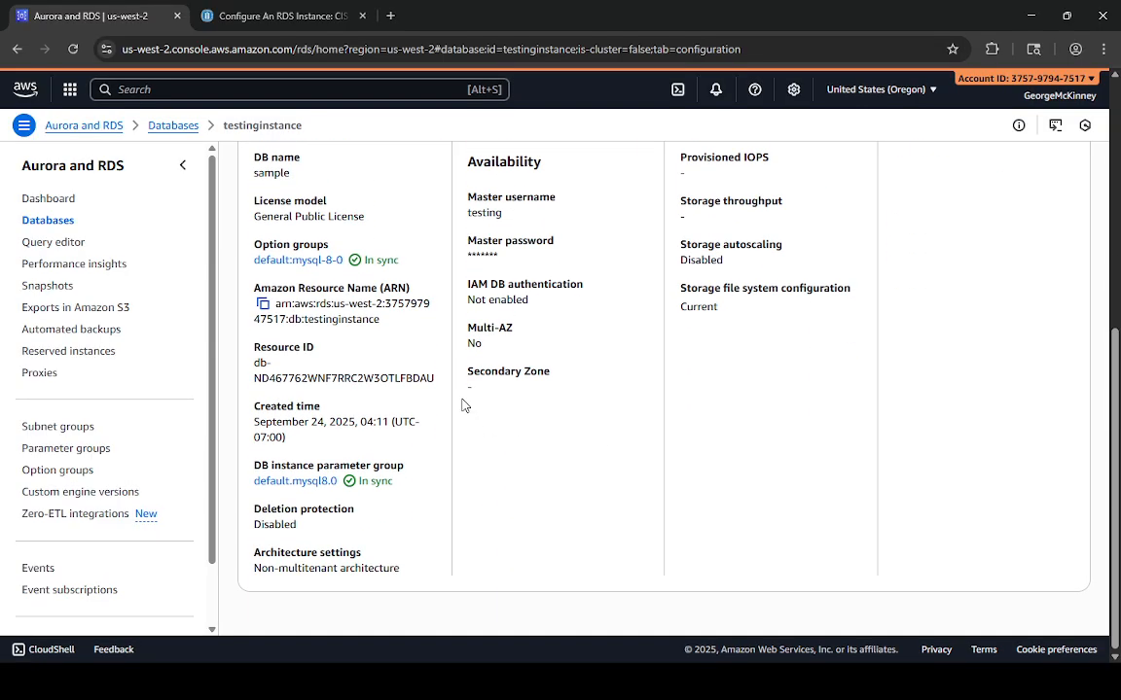
{"action": "scroll", "coordinate": [338, 262], "scroll_direction": "up", "scroll_amount": 2}
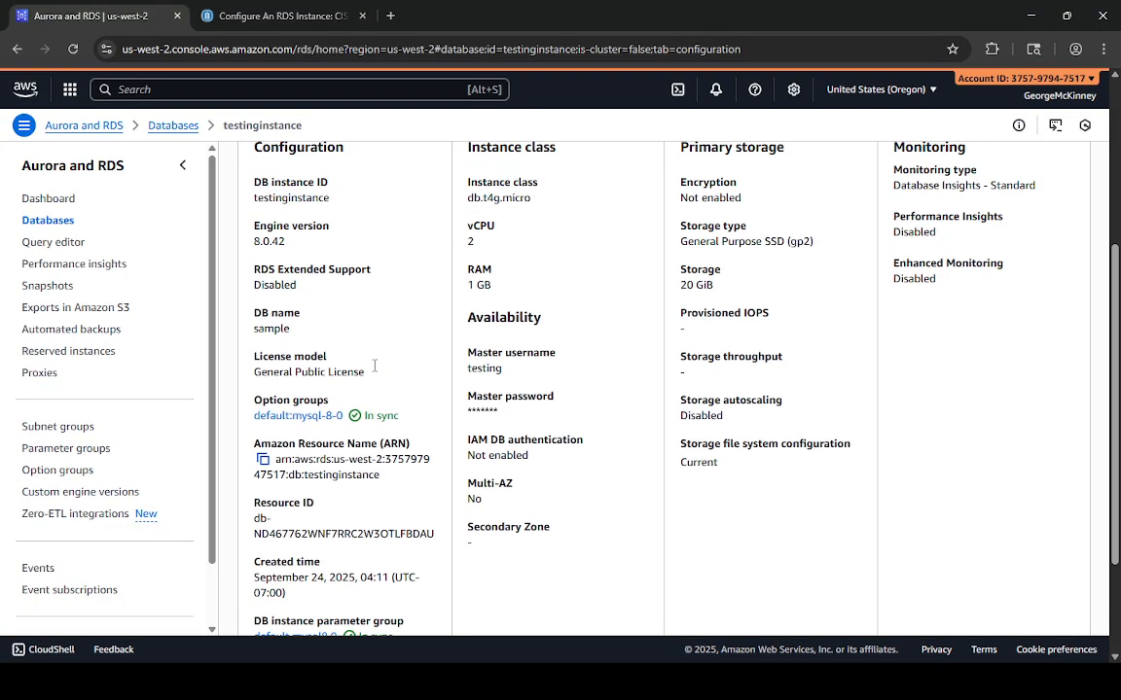
{"action": "double_click", "coordinate": [270, 329]}
{"action": "scroll", "coordinate": [273, 351], "scroll_direction": "up", "scroll_amount": 2}
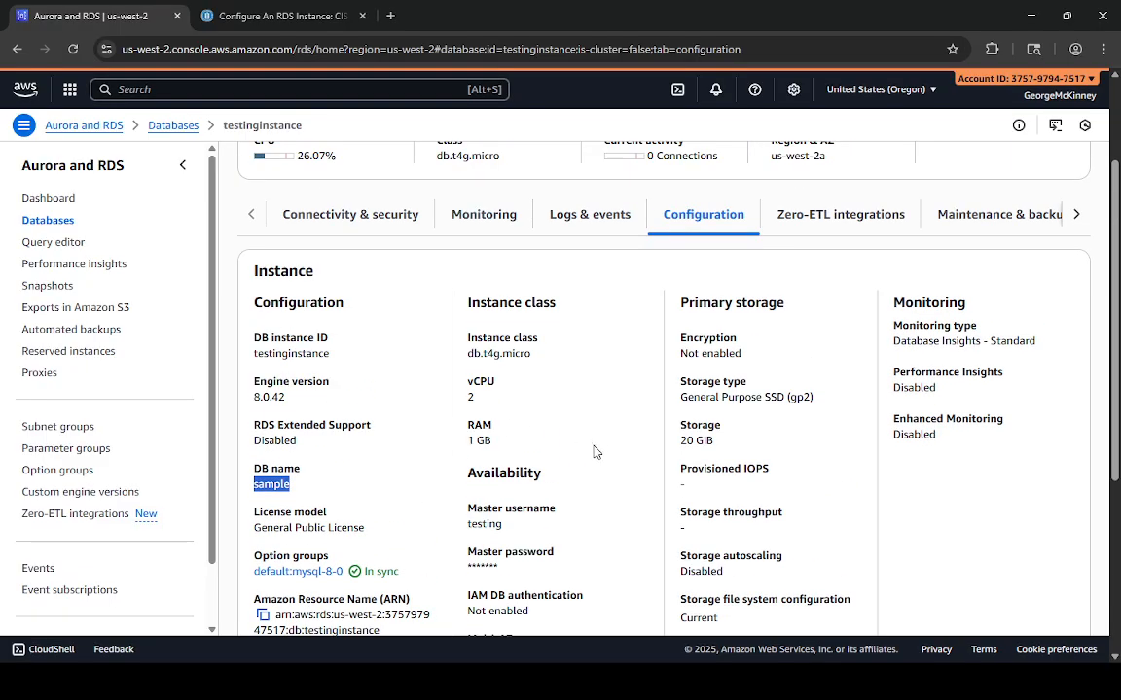
- Review the master username and master password entries under Availability in the testinginstance configuration
{"action": "double_click", "coordinate": [530, 508]}
{"action": "double_click", "coordinate": [483, 523]}
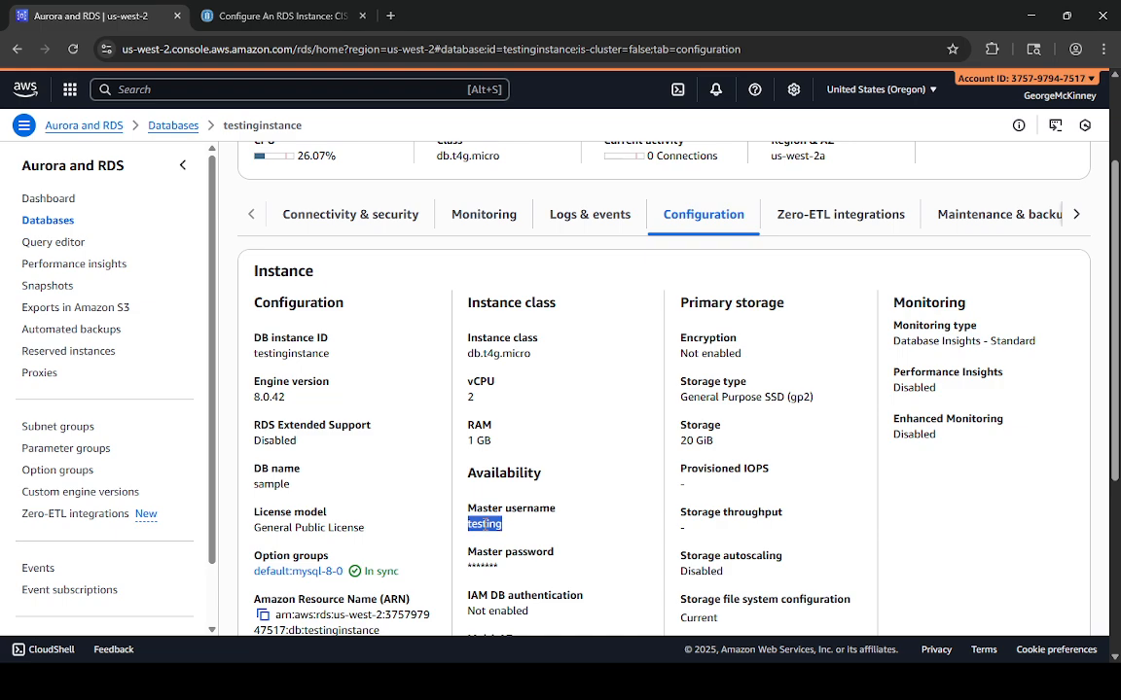
{"action": "double_click", "coordinate": [526, 551]}
{"action": "scroll", "coordinate": [501, 567], "scroll_direction": "down", "scroll_amount": 1}
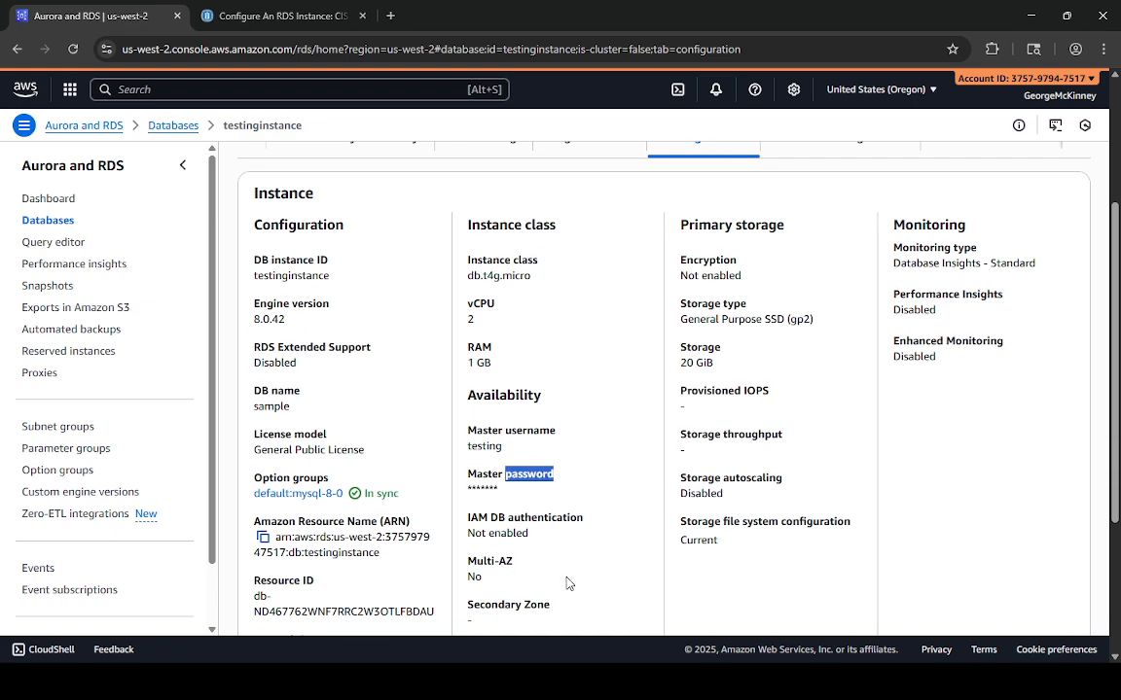
{"action": "scroll", "coordinate": [569, 584], "scroll_direction": "up", "scroll_amount": 3}
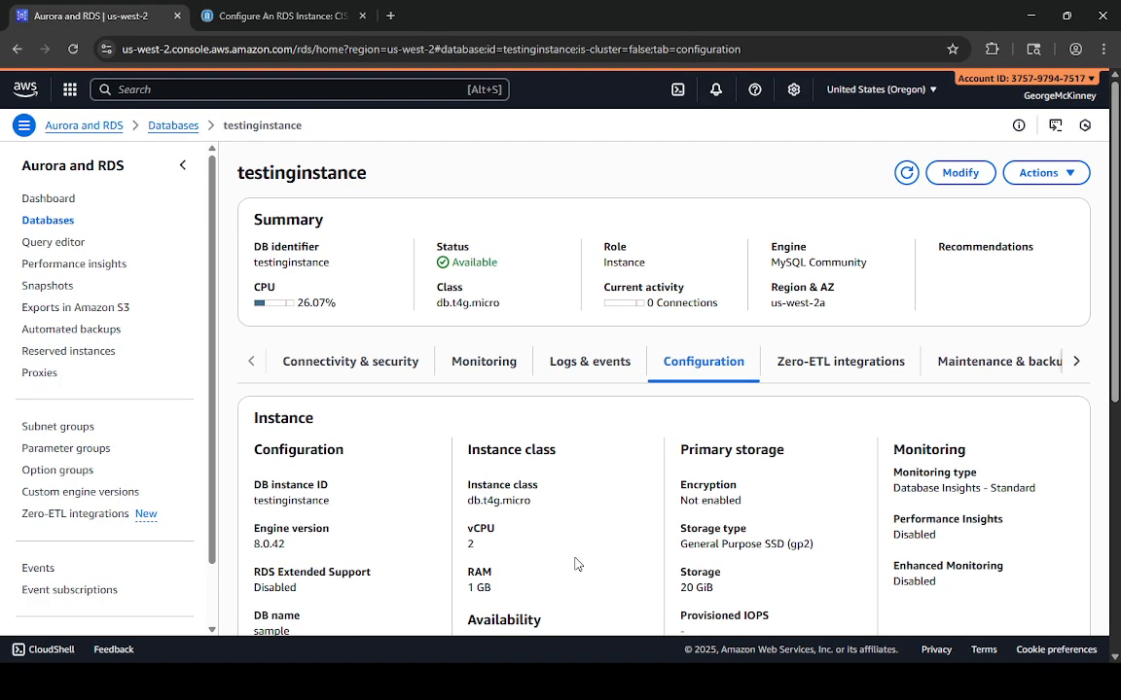